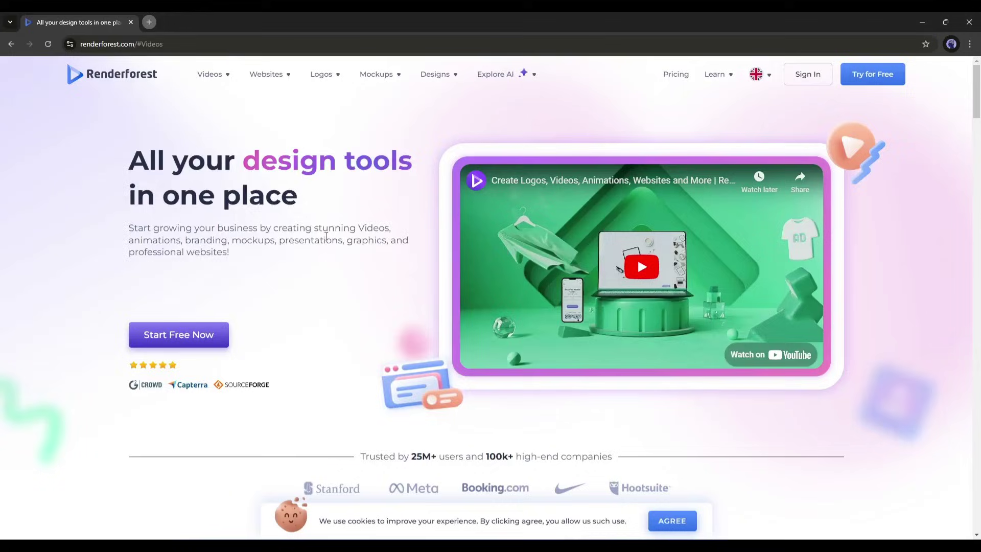
Browse the Logos, Mockups, Websites, Presentations and Graphics template tabs, then scroll to the use cases
scroll(326, 236, "down", 8)
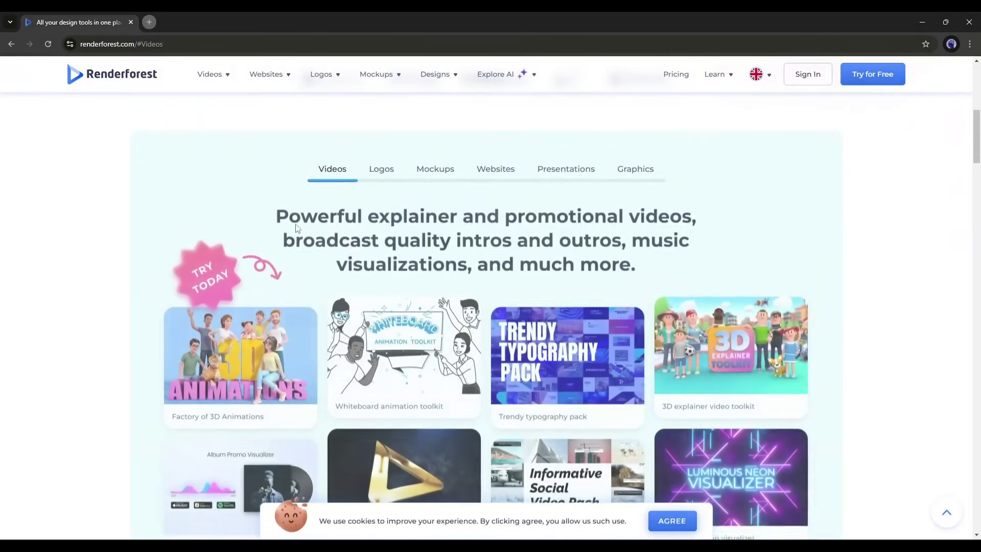
left_click(380, 170)
left_click(437, 172)
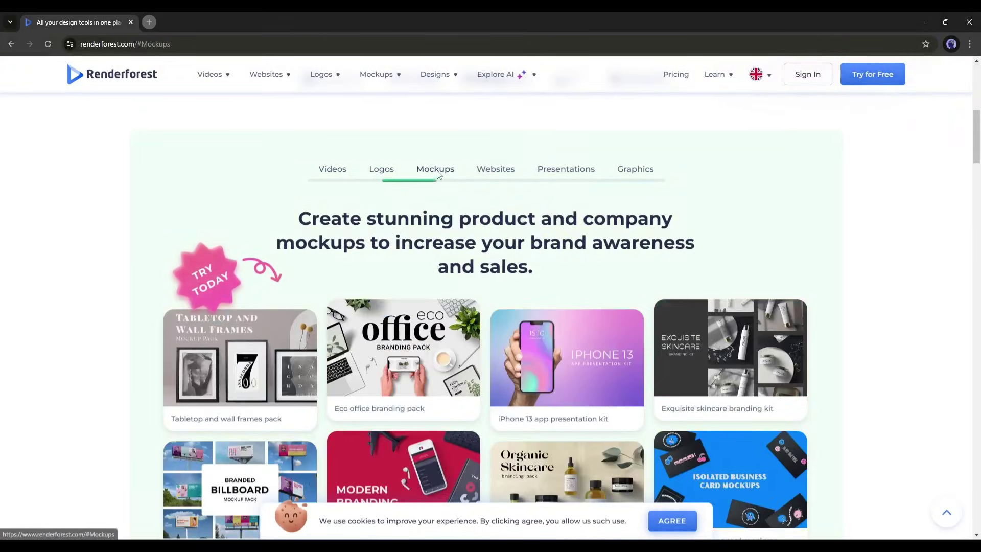
left_click(488, 173)
left_click(555, 181)
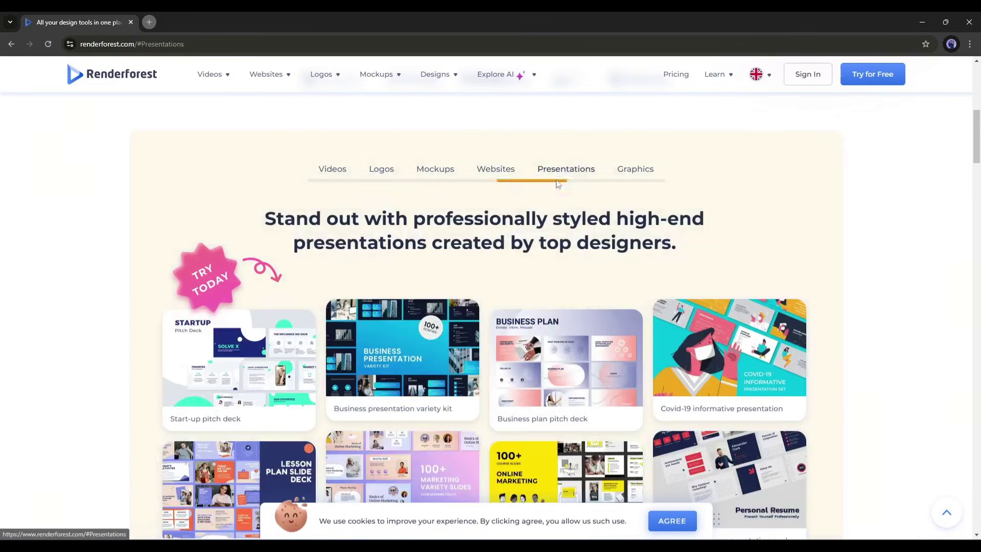
left_click(628, 177)
scroll(647, 210, "down", 20)
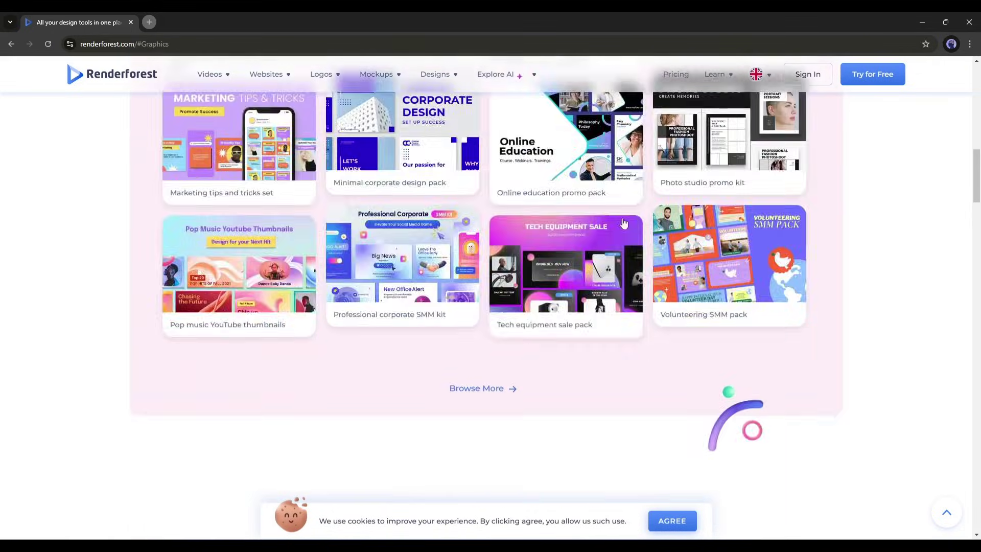
scroll(891, 345, "down", 6)
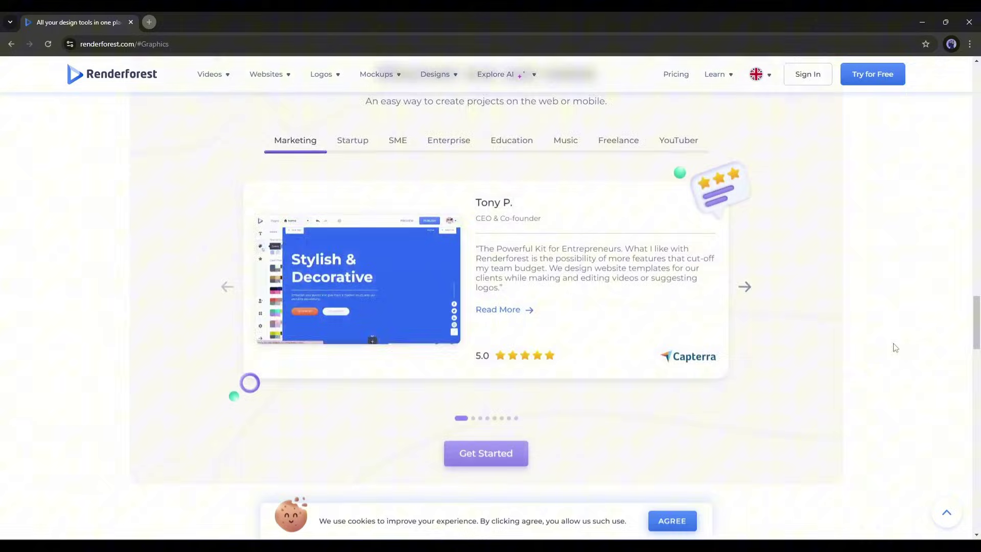
scroll(879, 338, "up", 3)
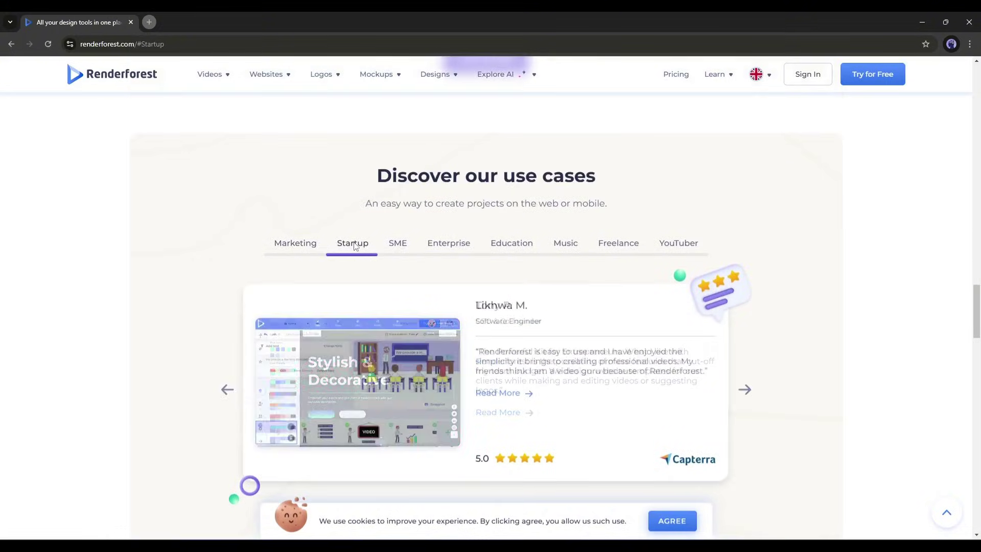
View the SME and Education testimonials, then load renderforest.com in a new tab
left_click(398, 243)
left_click(511, 244)
left_click(149, 22)
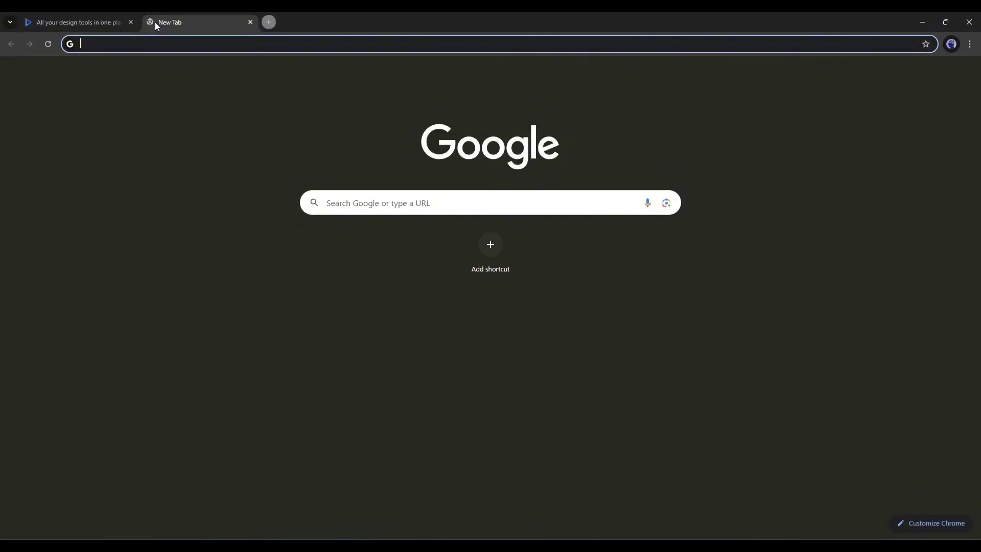
type("renderfore")
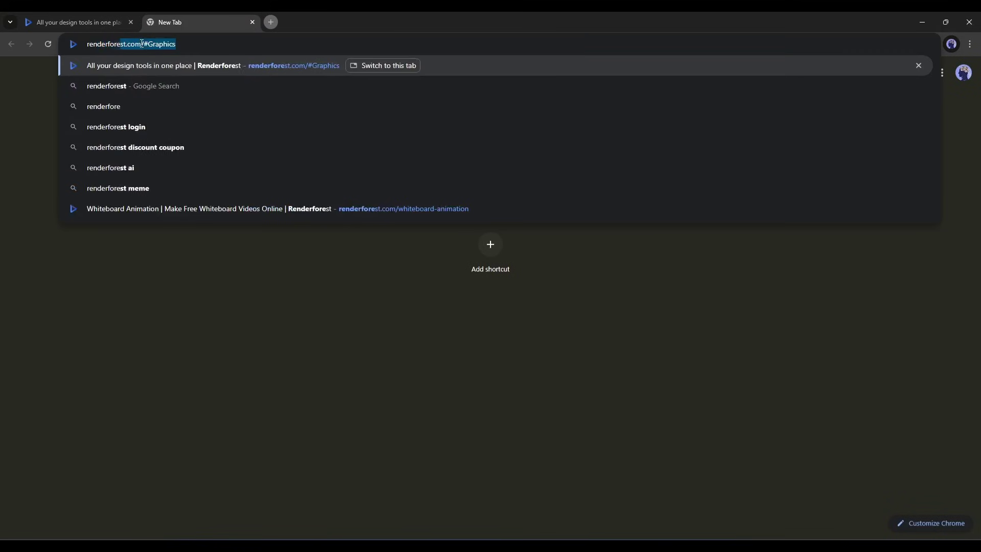
type("st.com")
key("Return")
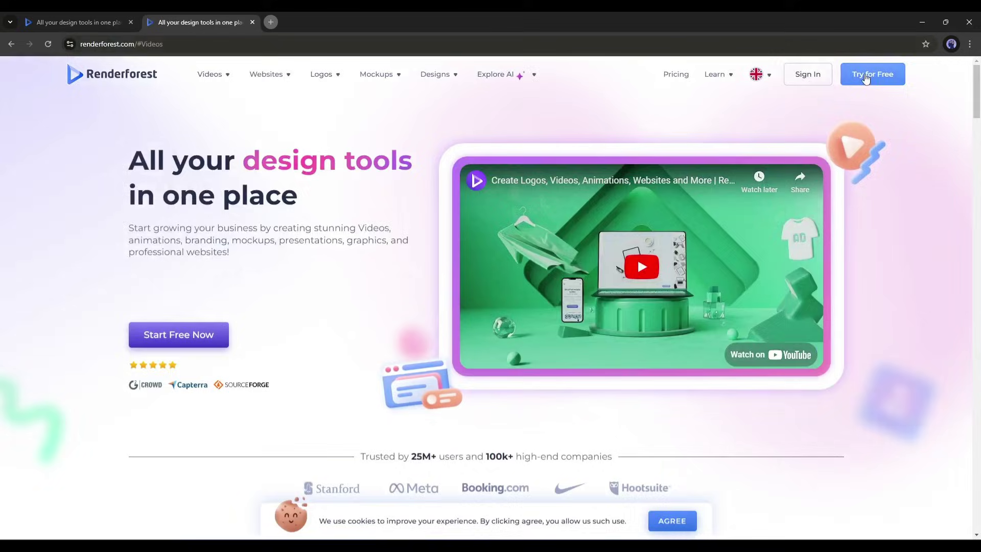
Sign up for Renderforest through Try for Free using a Google account
left_click(863, 75)
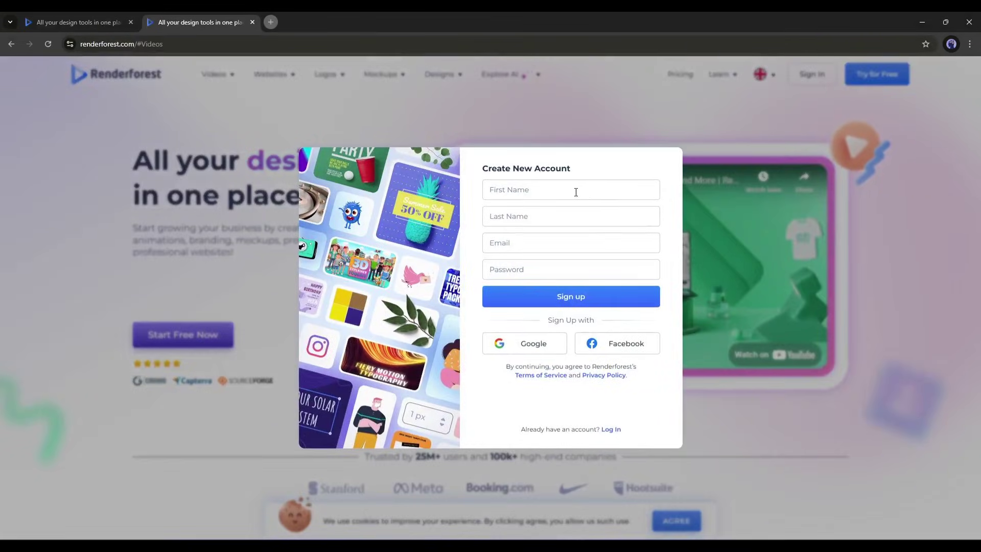
left_click(575, 192)
left_click(479, 328)
left_click(594, 350)
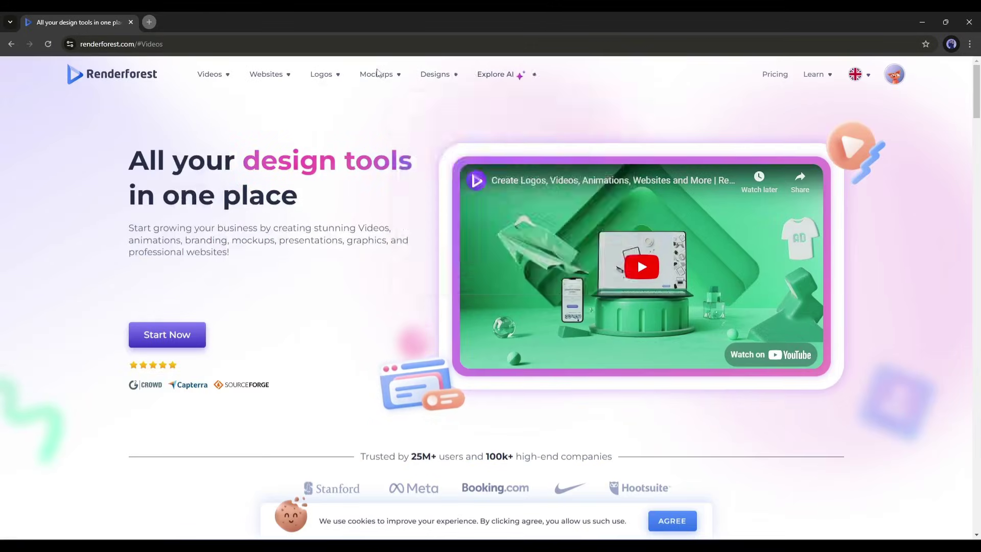
mouse_move(223, 75)
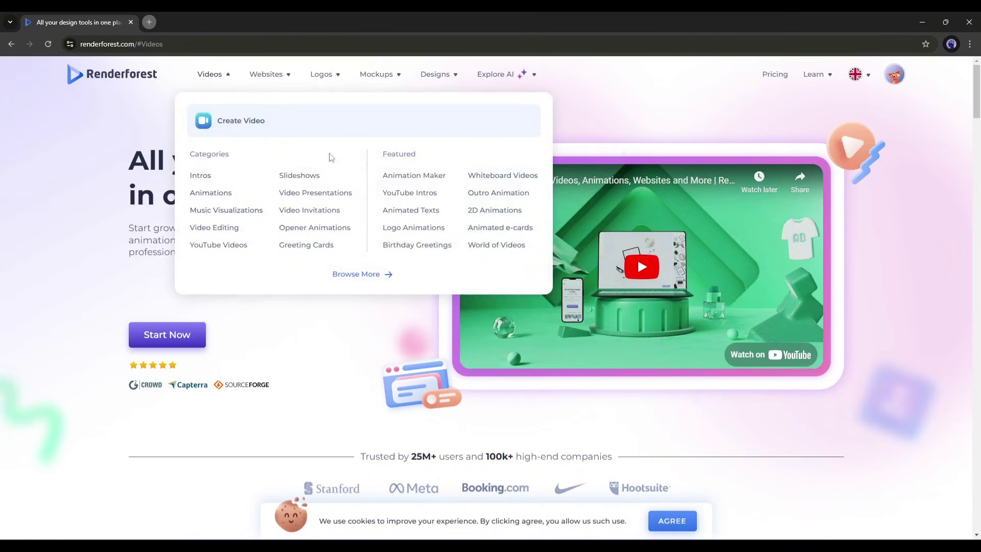
Go to Whiteboard Videos and create a new project from the Whiteboard Animation Toolkit
left_click(499, 178)
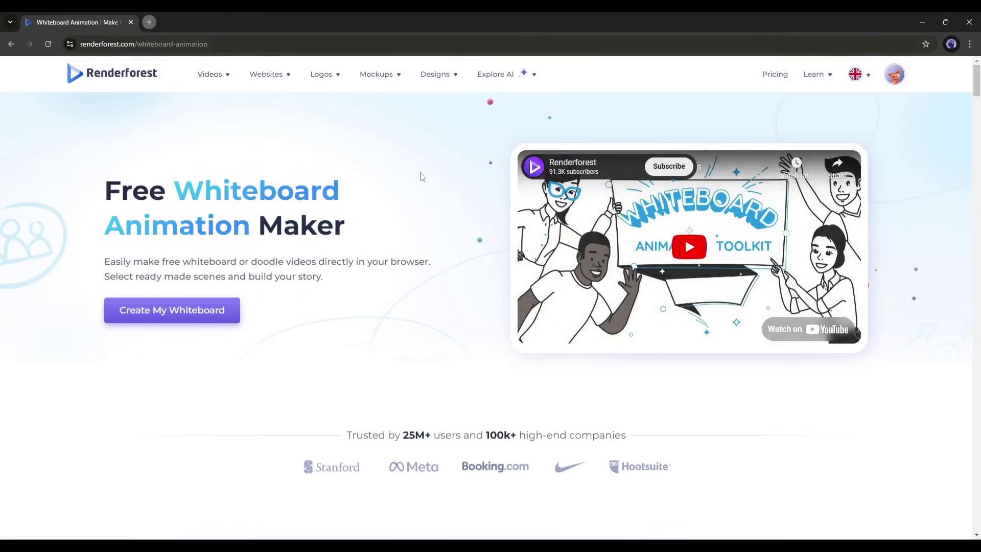
left_click(158, 308)
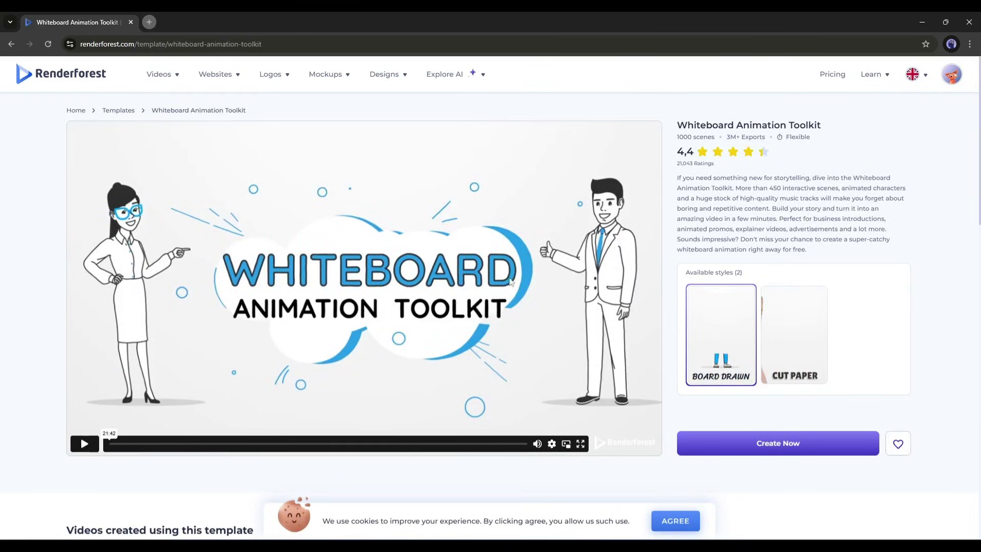
scroll(643, 305, "down", 3)
scroll(649, 337, "down", 3)
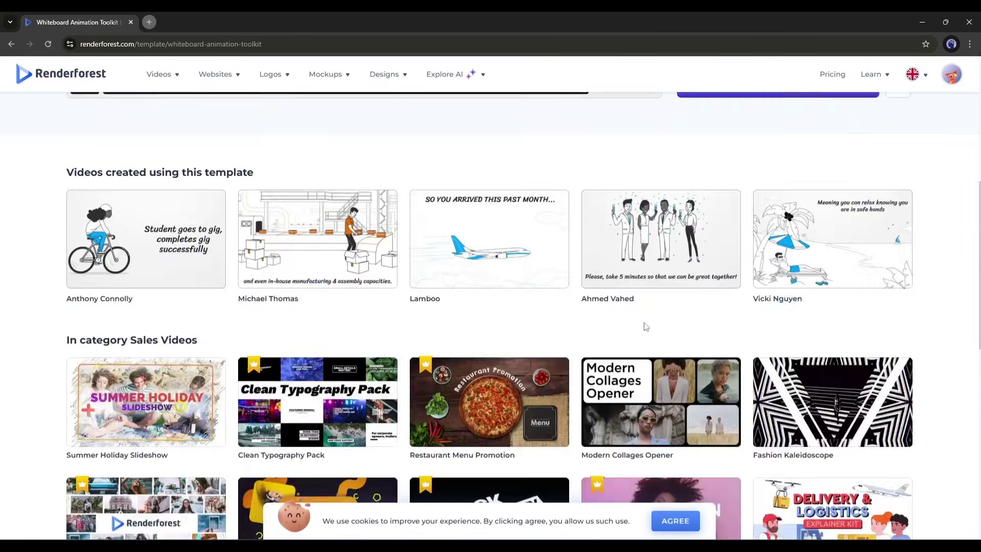
scroll(673, 322, "up", 6)
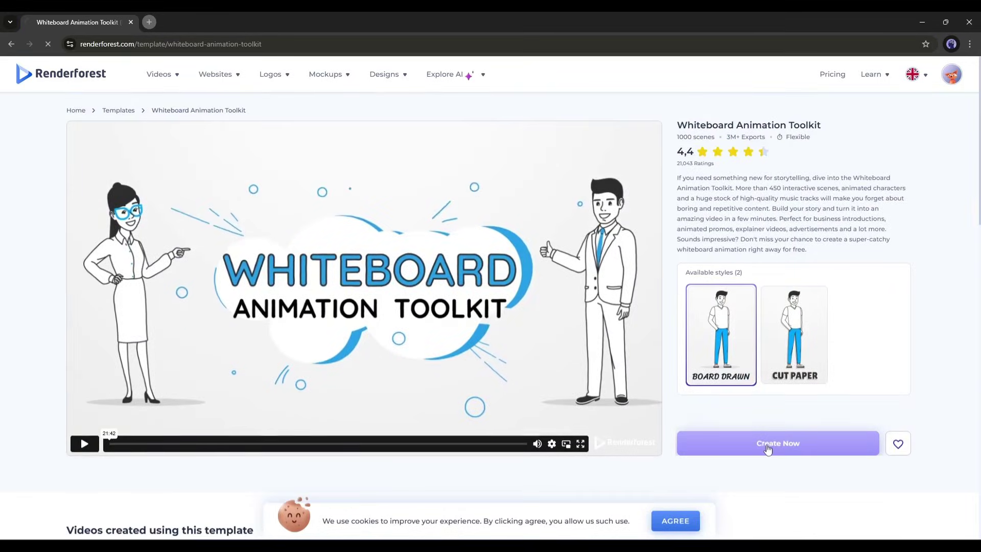
left_click(765, 446)
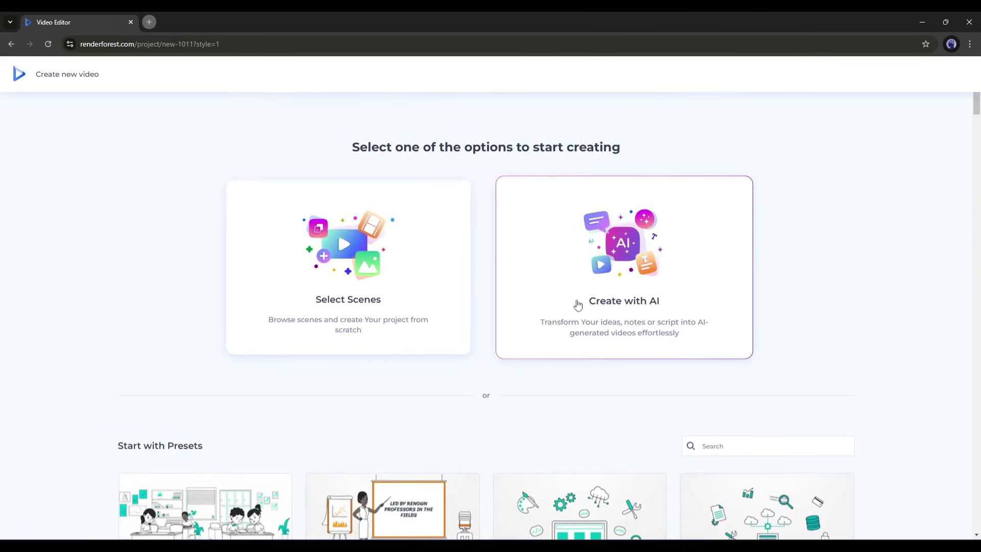
Browse scene categories like Sport and Fitness and Handshaking Animations, then switch to Create with AI
left_click(372, 272)
scroll(158, 247, "down", 3)
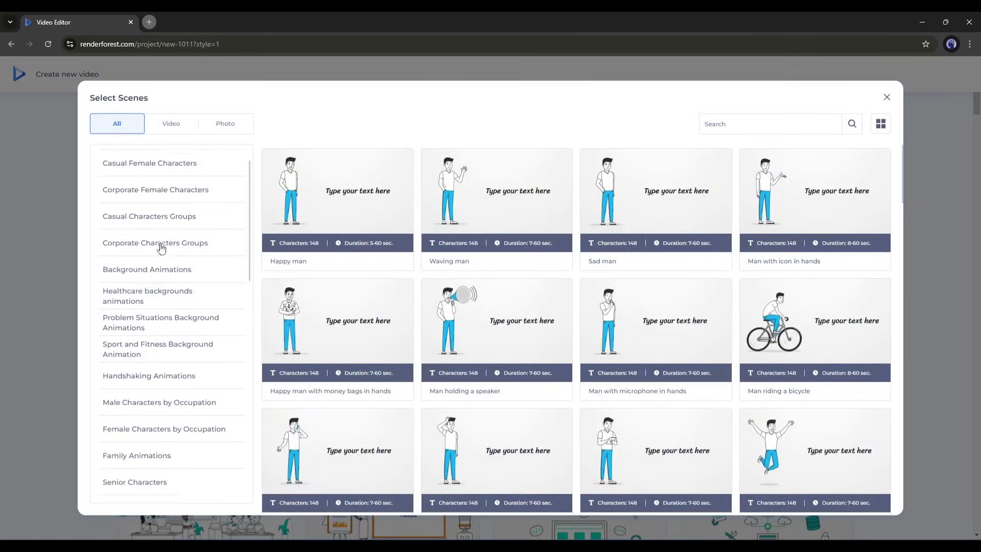
left_click(154, 276)
left_click(151, 296)
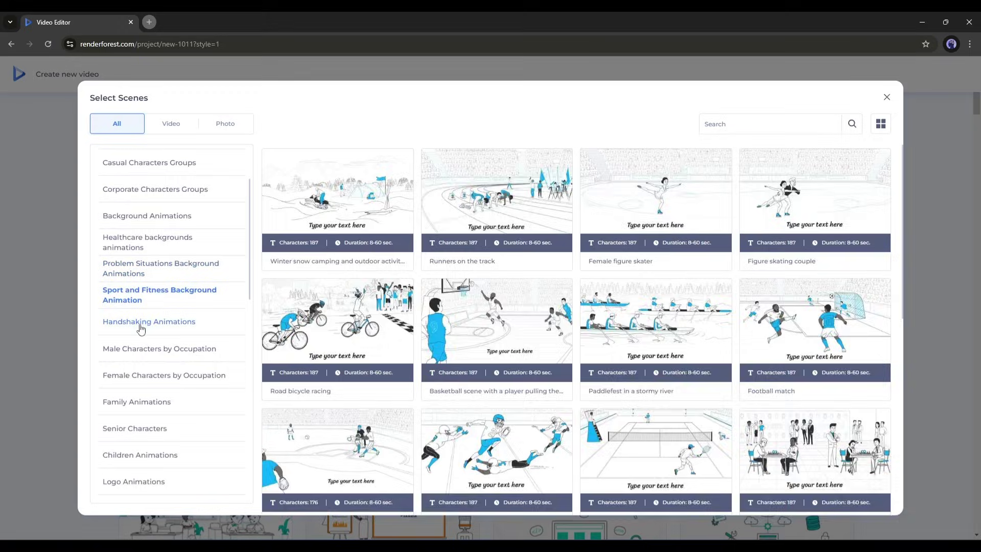
left_click(142, 327)
left_click(154, 348)
left_click(165, 375)
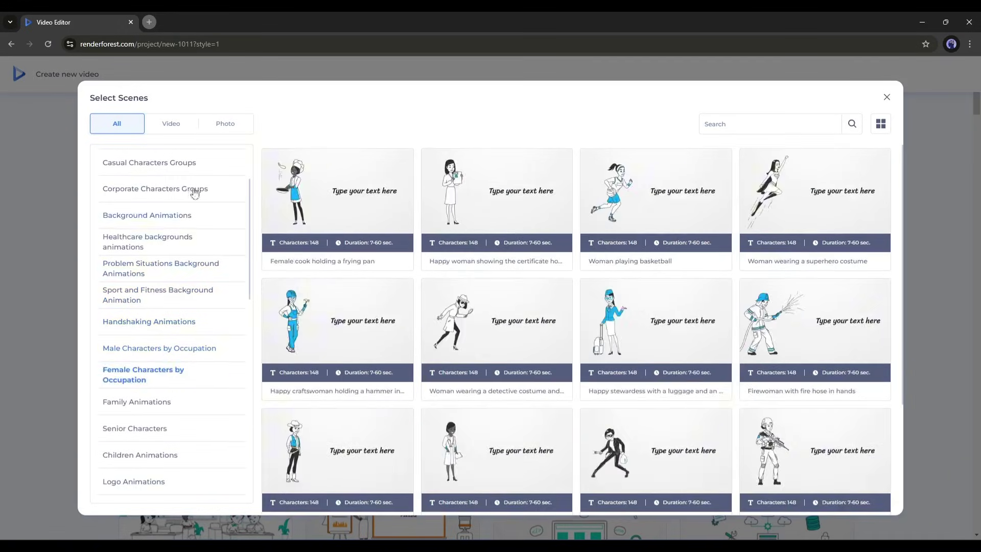
key("Escape")
left_click(596, 251)
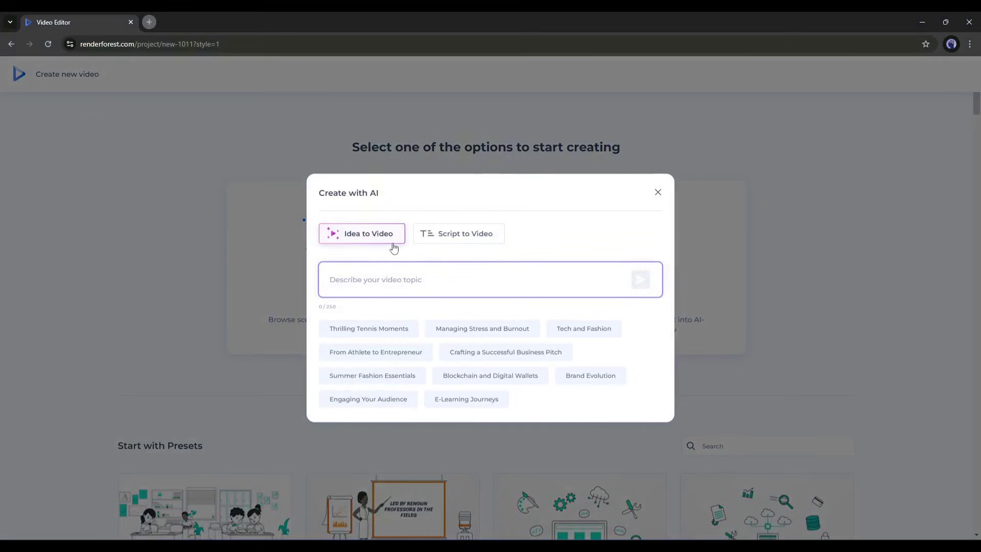
Compare the Script to Video and Idea to Video modes, then close the AI dialog
left_click(419, 240)
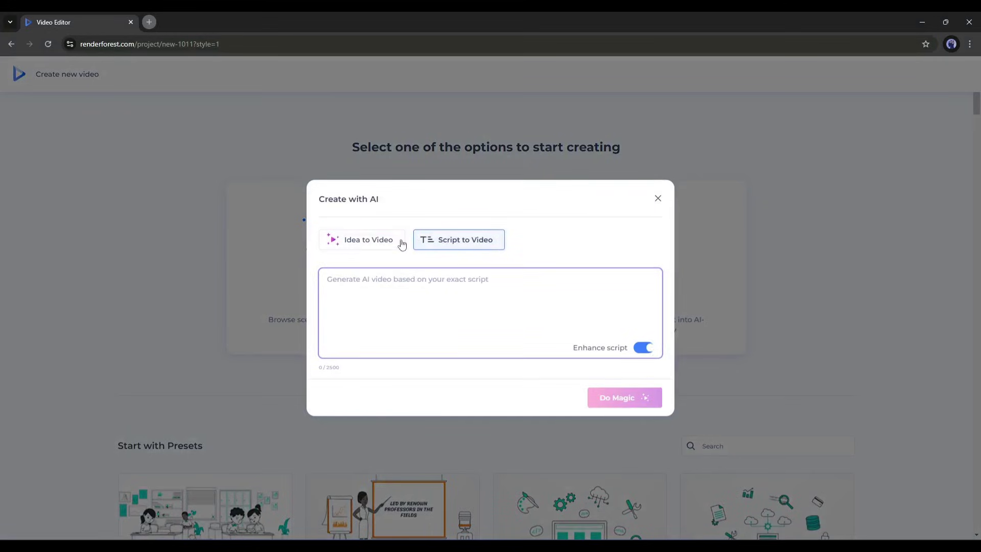
left_click(379, 244)
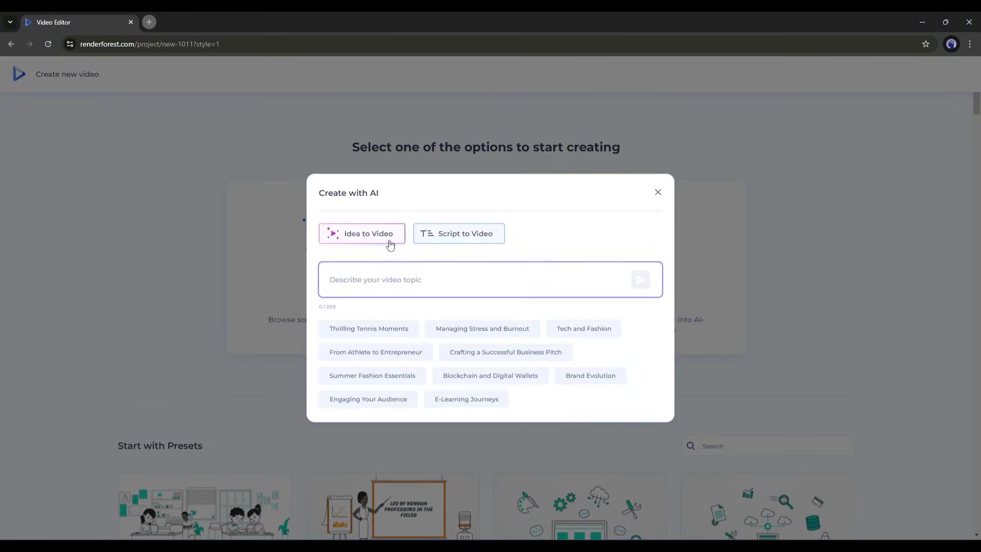
left_click(442, 239)
left_click(659, 199)
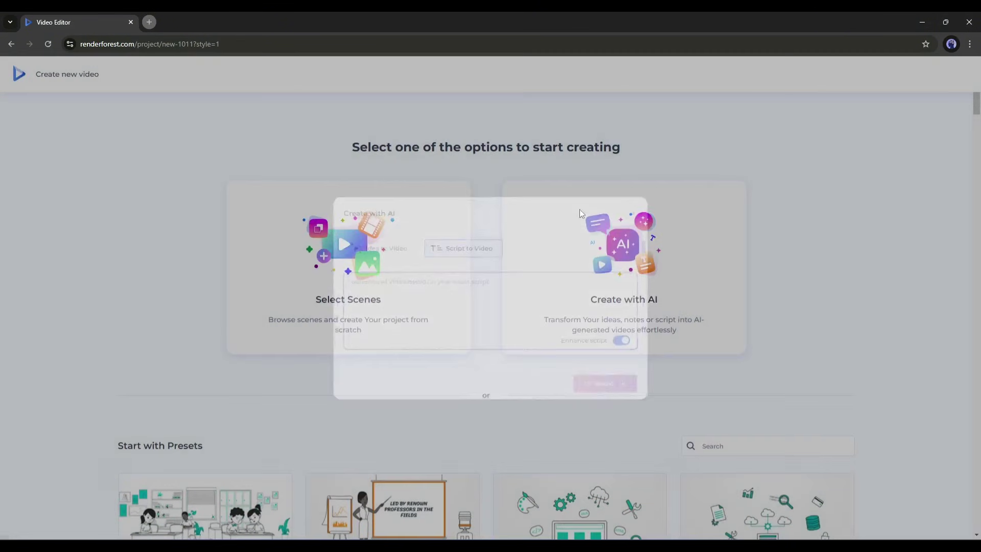
Scroll through the Start with Presets grid and back up to the creation options
scroll(447, 259, "down", 10)
scroll(293, 228, "down", 6)
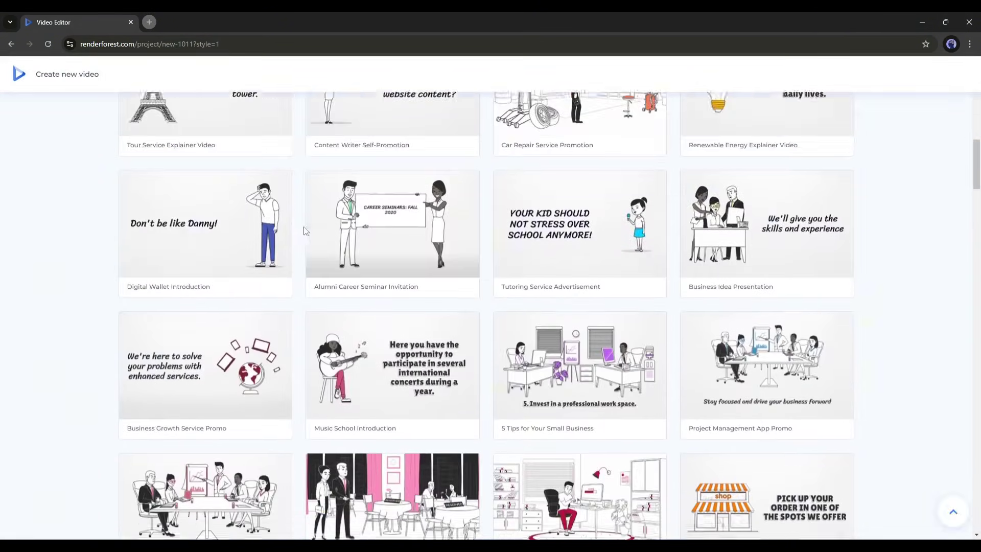
scroll(601, 231, "down", 8)
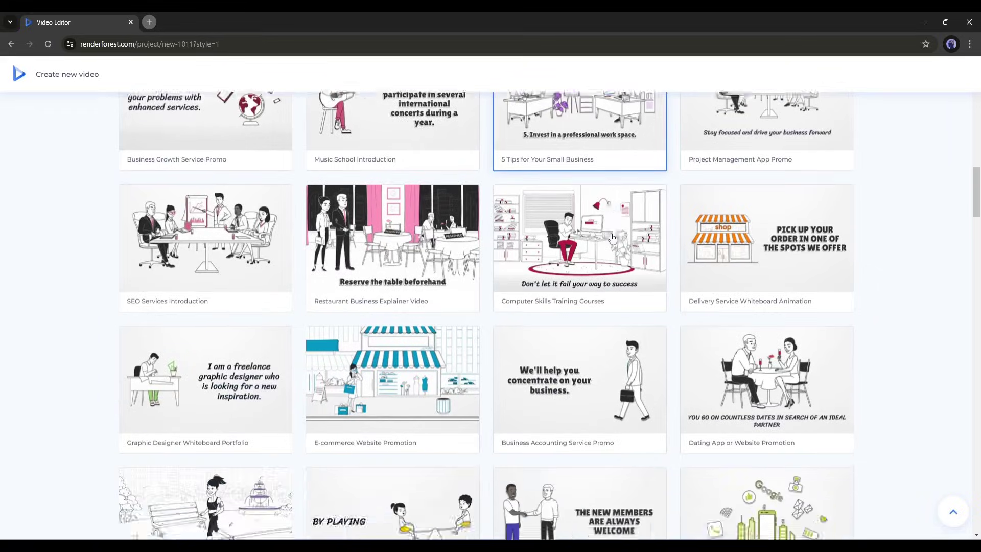
scroll(810, 327, "up", 14)
scroll(811, 327, "up", 10)
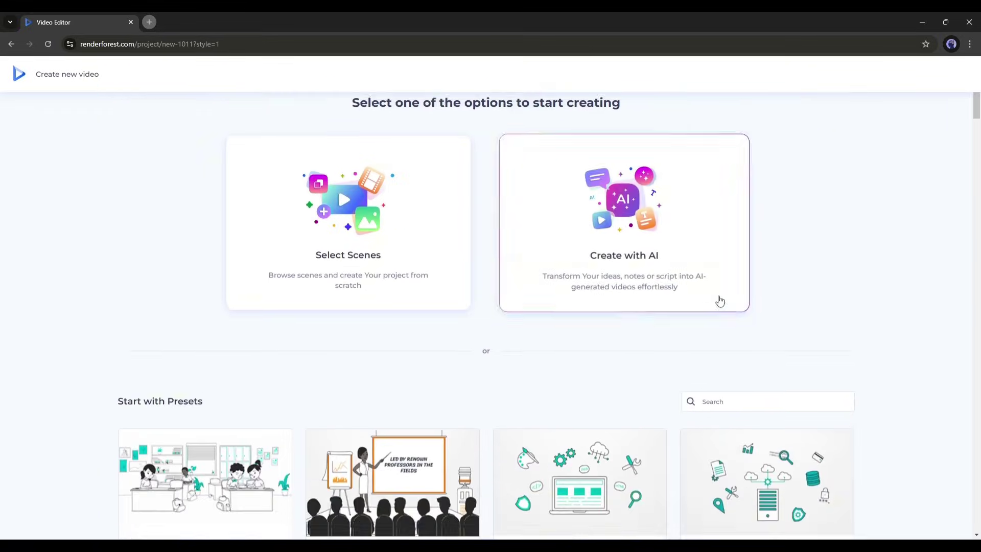
Open Create with AI, try Script to Video, and settle on Idea to Video mode
left_click(596, 230)
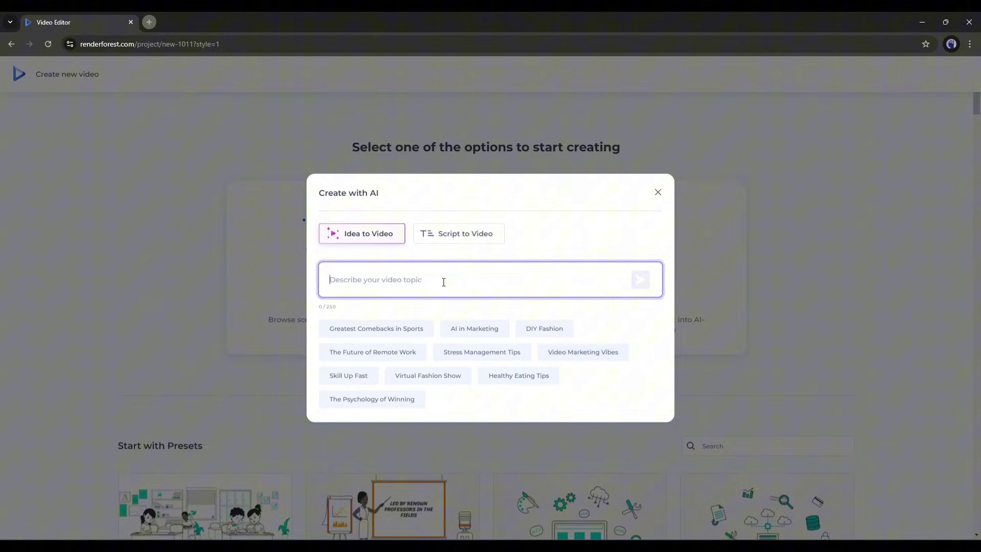
left_click(449, 234)
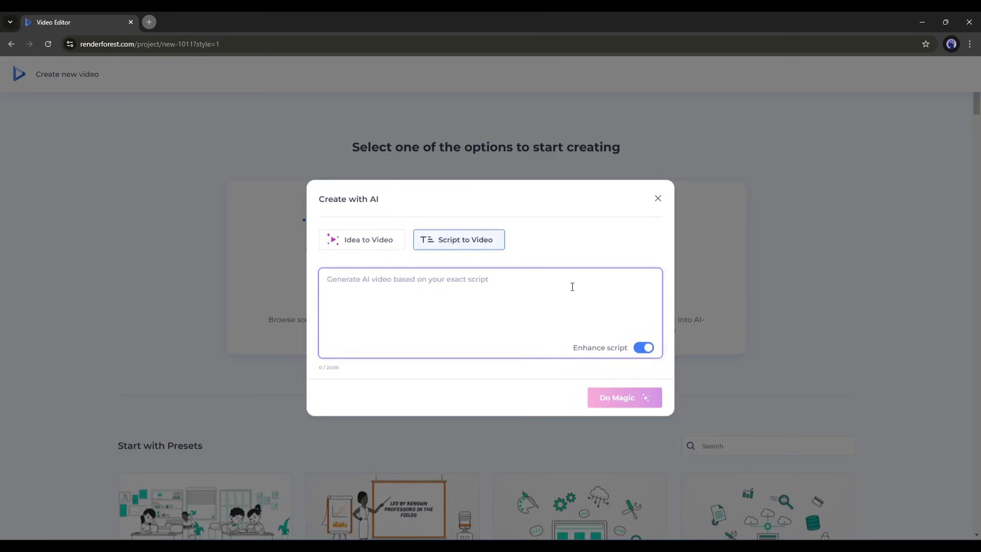
left_click(382, 241)
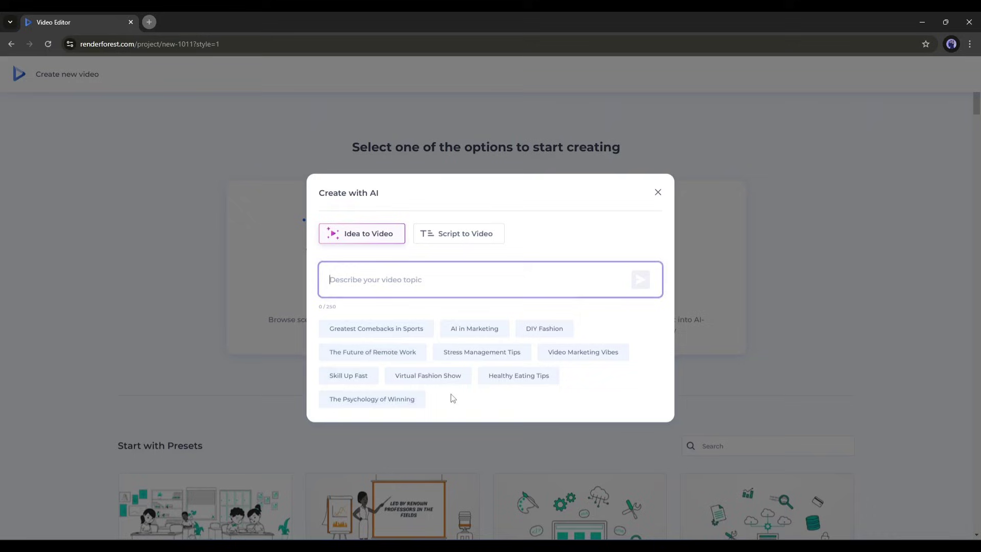
Choose 'The Psychology of Winning' as the topic and submit it to generate an outline
left_click(401, 399)
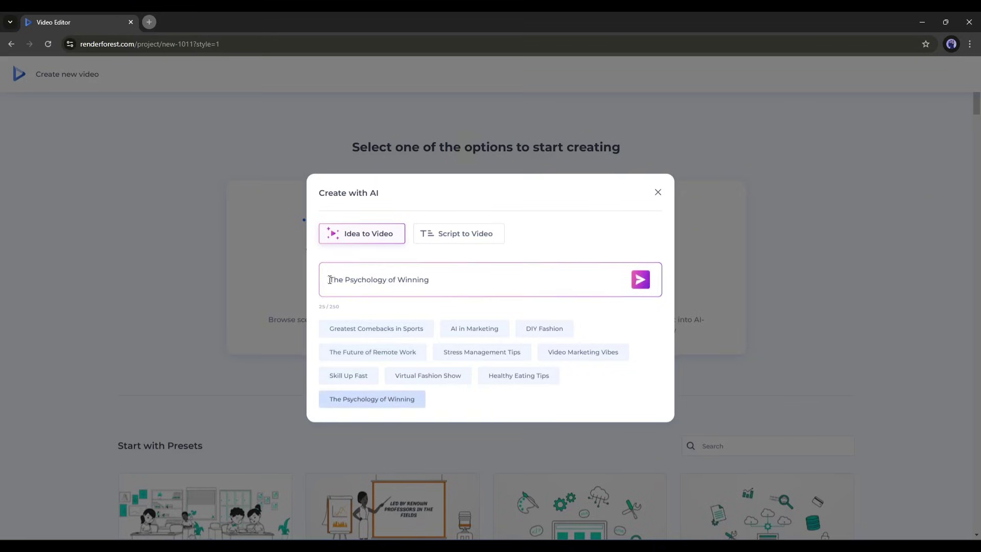
left_click_drag(329, 279, 409, 280)
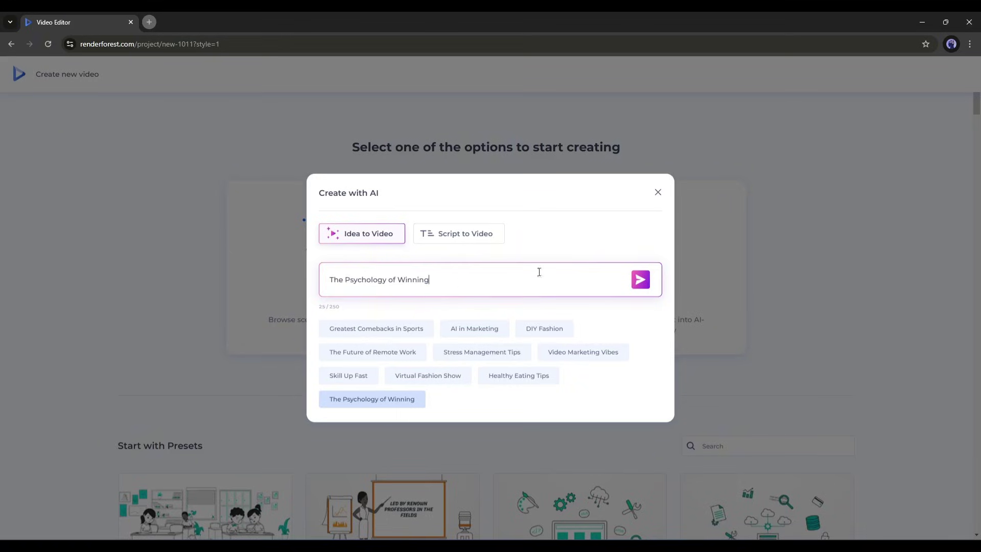
left_click(642, 286)
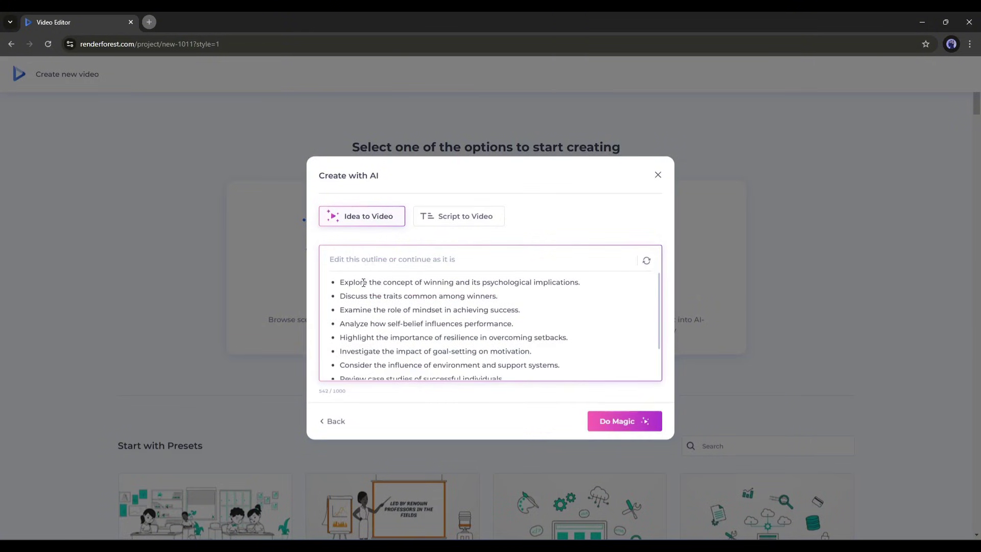
Review the generated outline points from first to last
left_click_drag(447, 288, 498, 297)
left_click(402, 303)
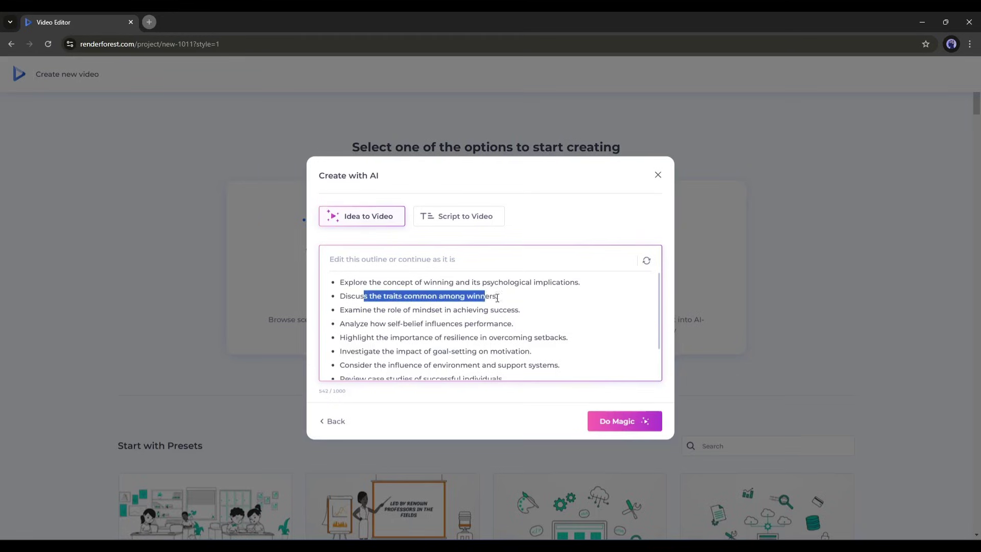
left_click_drag(345, 310, 432, 310)
scroll(381, 318, "down", 1)
left_click_drag(396, 352, 471, 367)
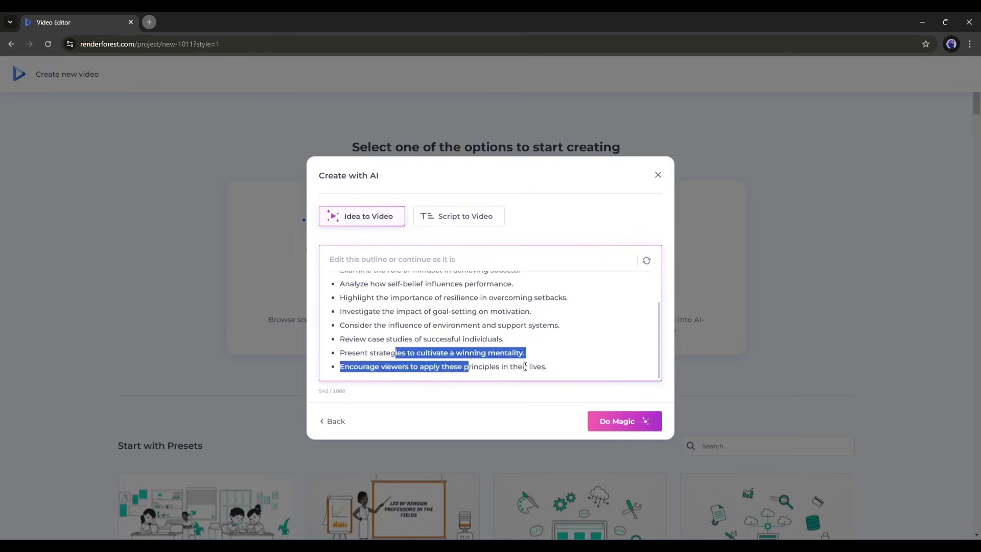
left_click(562, 366)
triple_click(580, 368)
left_click(580, 367)
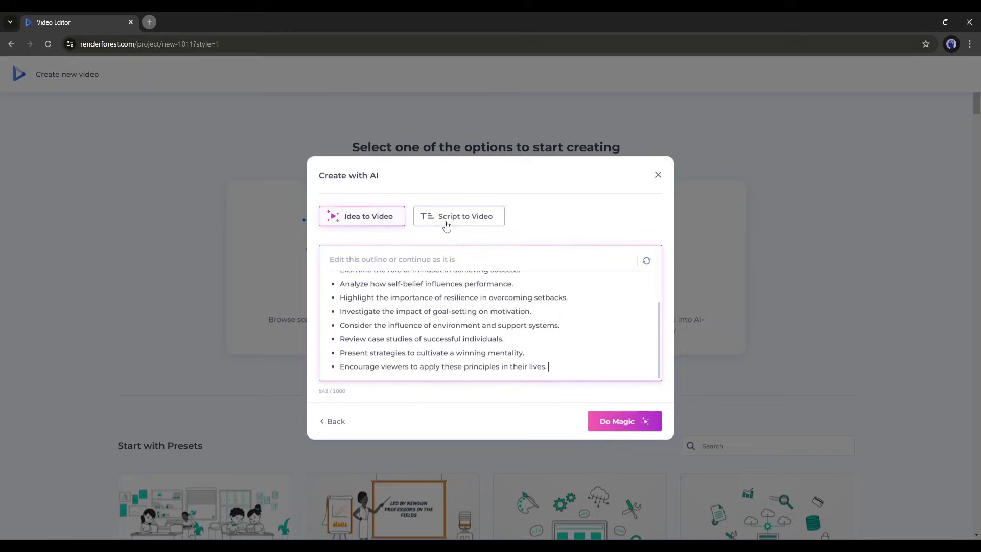
scroll(531, 286, "up", 1)
scroll(555, 364, "down", 1)
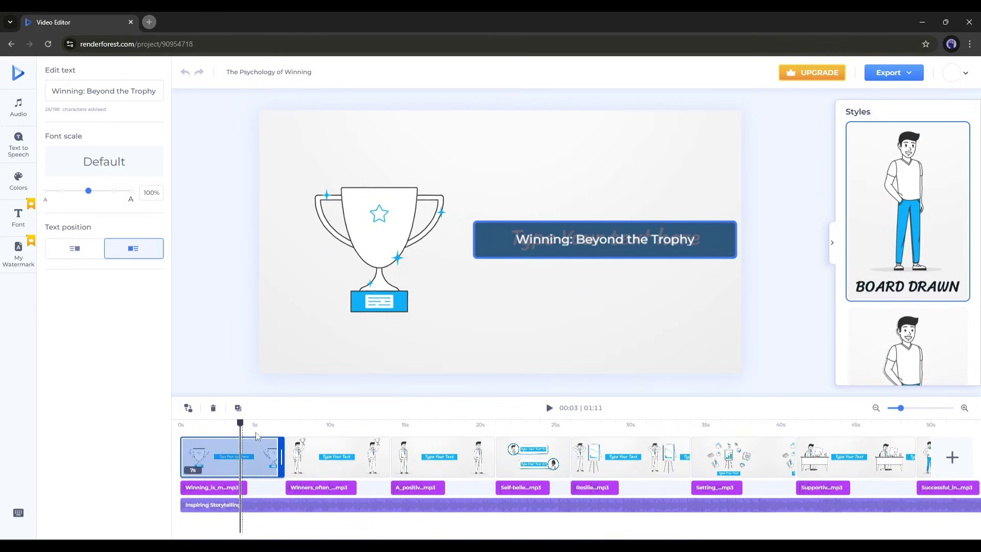
Scrub to the Importance of Supportive Environments scene and inspect its title without changing it
left_click_drag(258, 435, 746, 440)
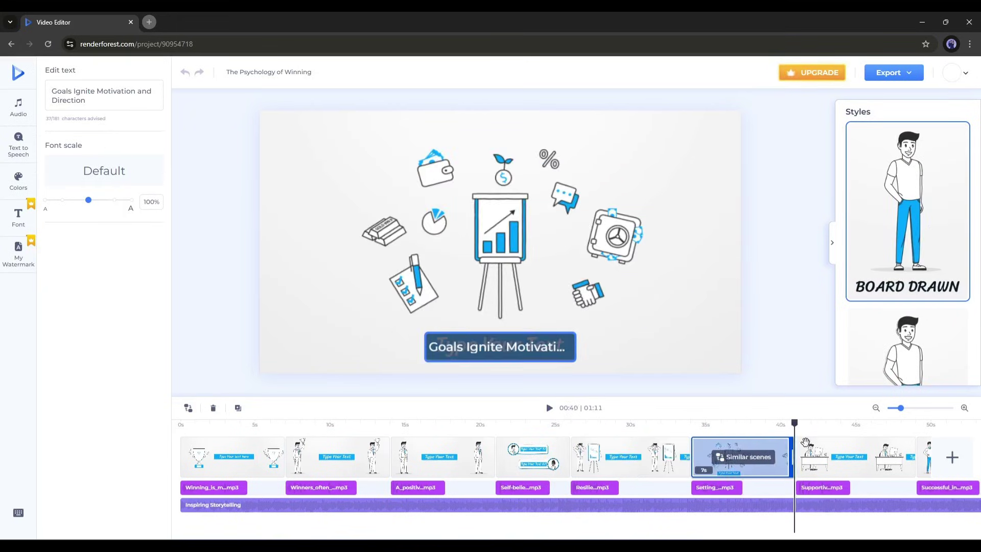
left_click_drag(805, 442, 863, 441)
left_click(578, 247)
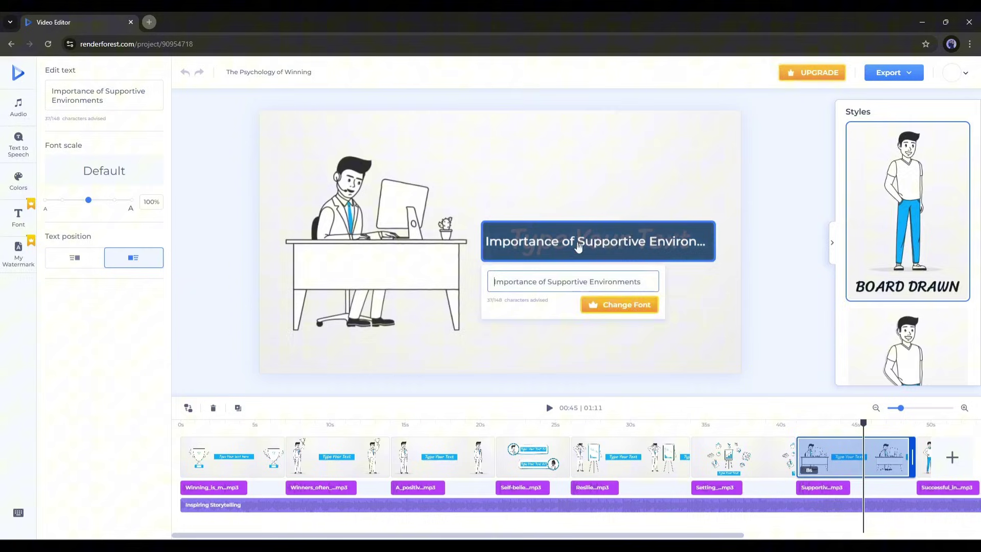
left_click_drag(495, 282, 644, 281)
left_click(708, 288)
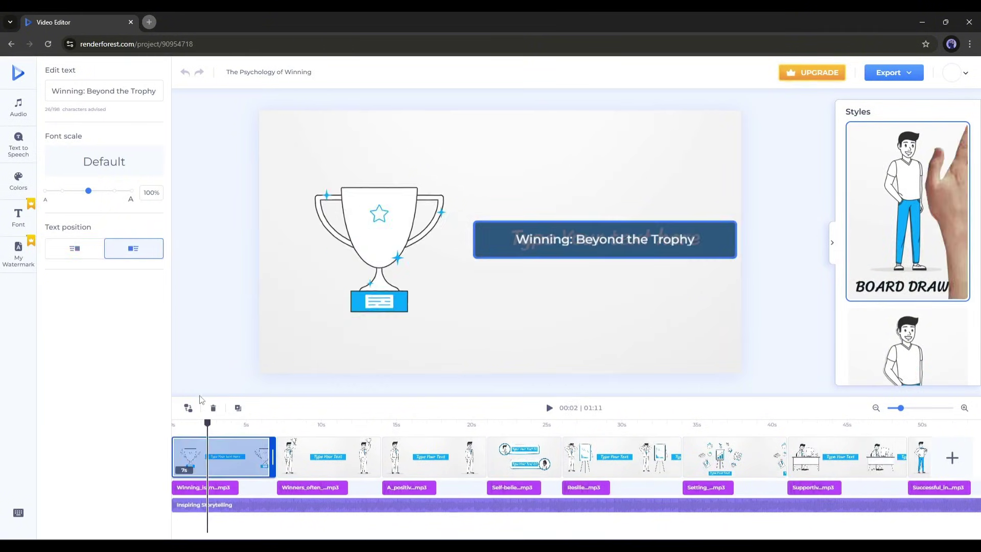
Swap the Winning: Beyond the Trophy opening scene for the man-raising-a-trophy similar scene
mouse_move(199, 458)
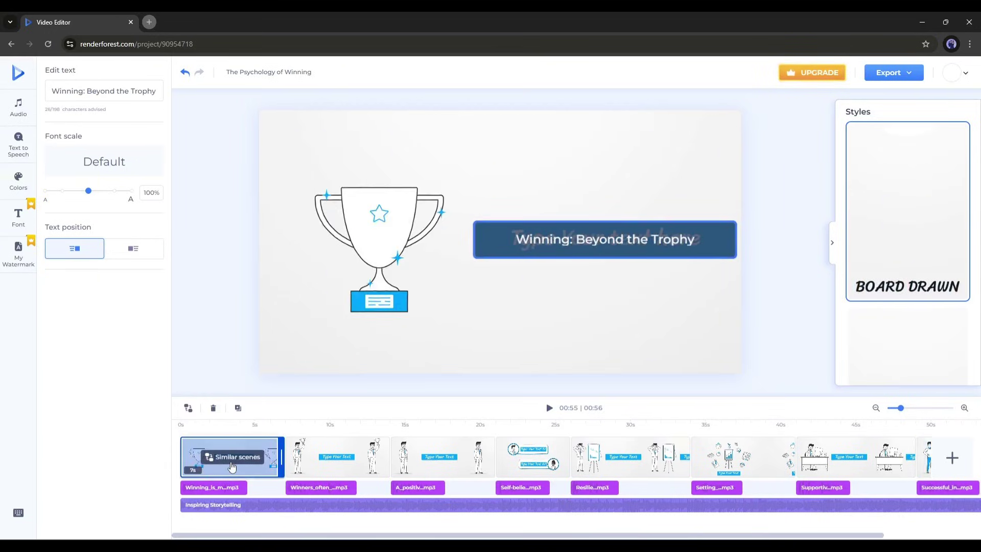
left_click(232, 467)
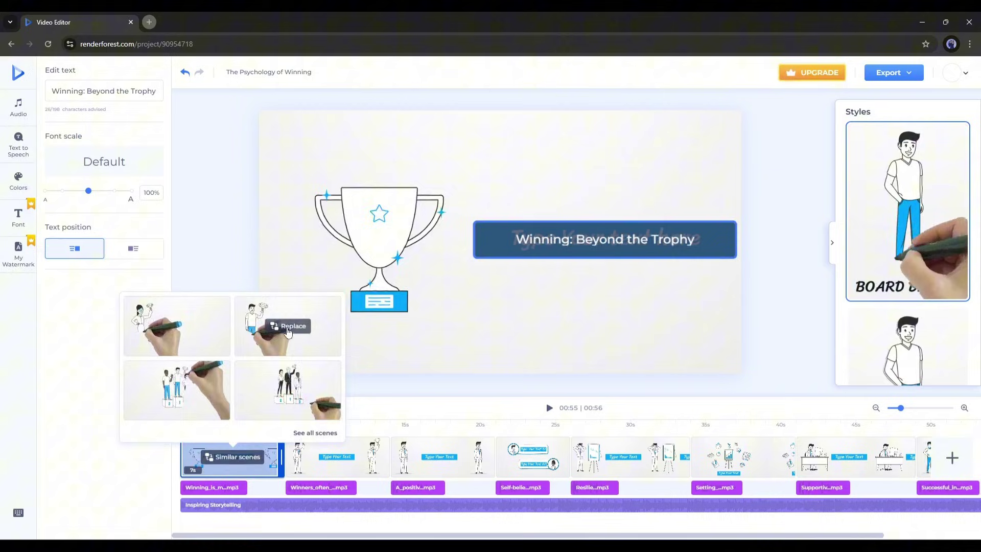
left_click(289, 327)
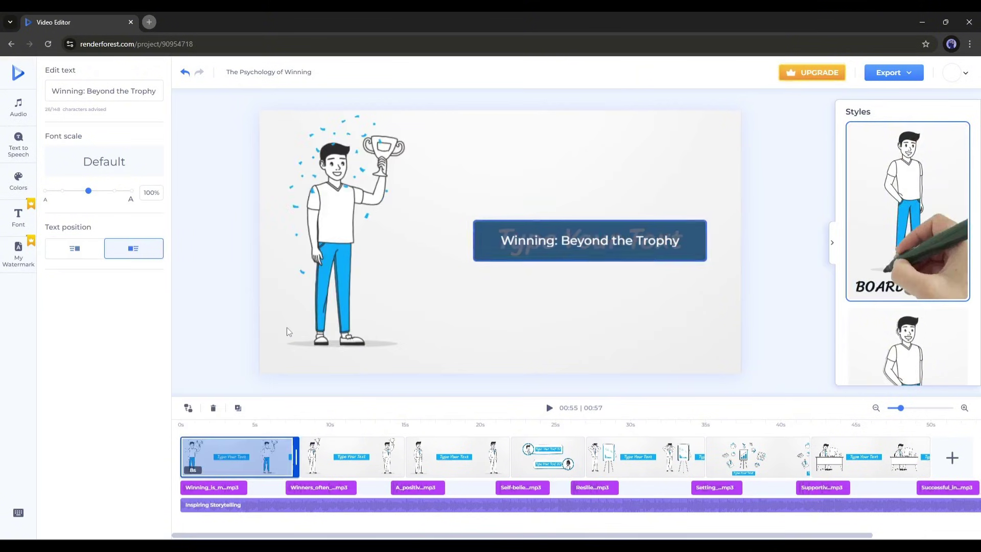
Replace the opening scene's title with 'Achievement: Beyond the Finish Line'
left_click(550, 238)
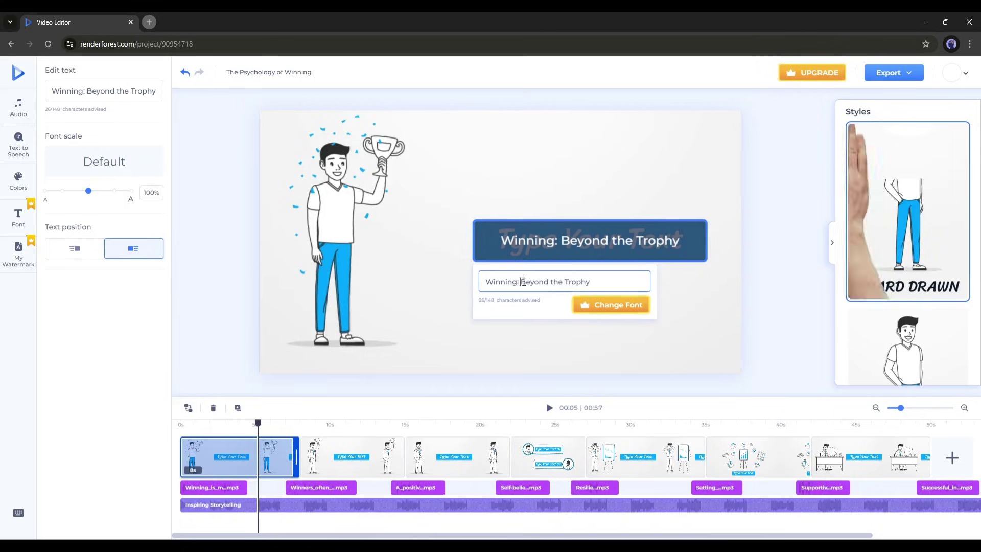
key("ctrl+a")
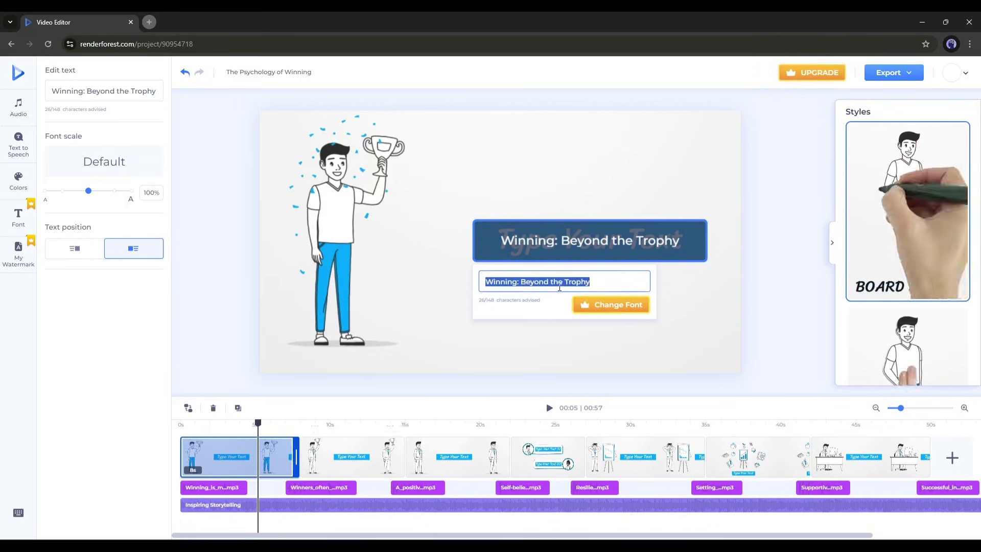
type("Achievement: Beyond the Finish Line")
left_click(418, 313)
Try changing the title's font and dismiss the upgrade offer that appears
left_click(556, 240)
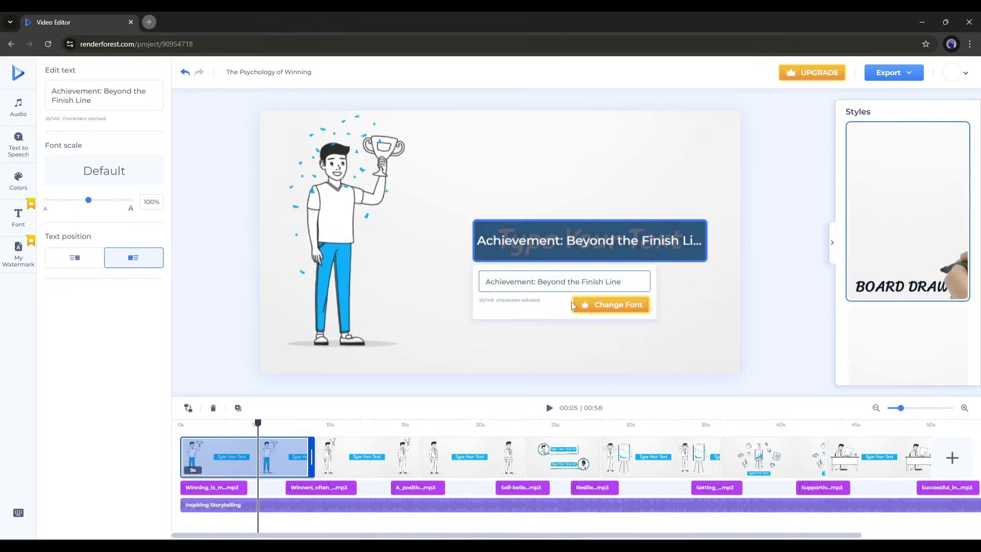
left_click(611, 302)
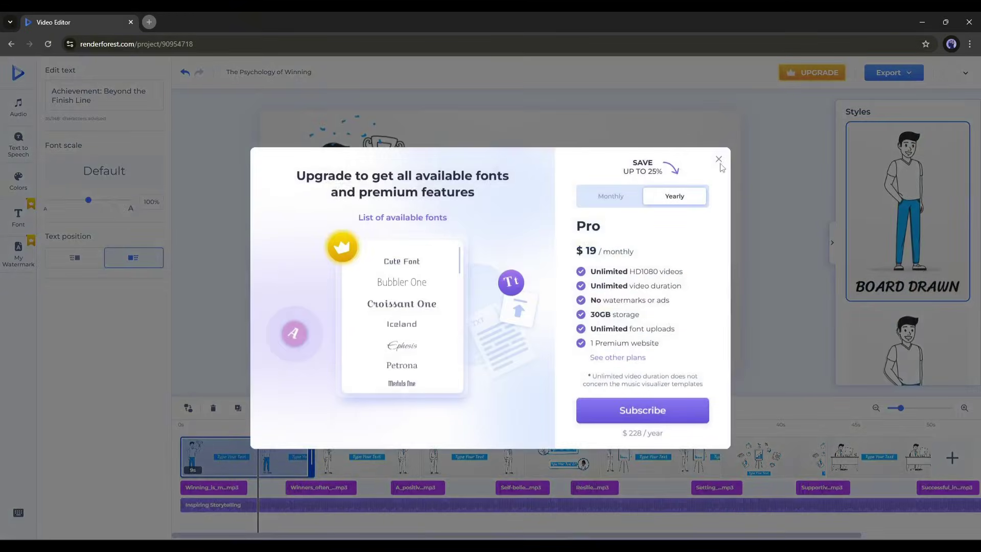
left_click(718, 160)
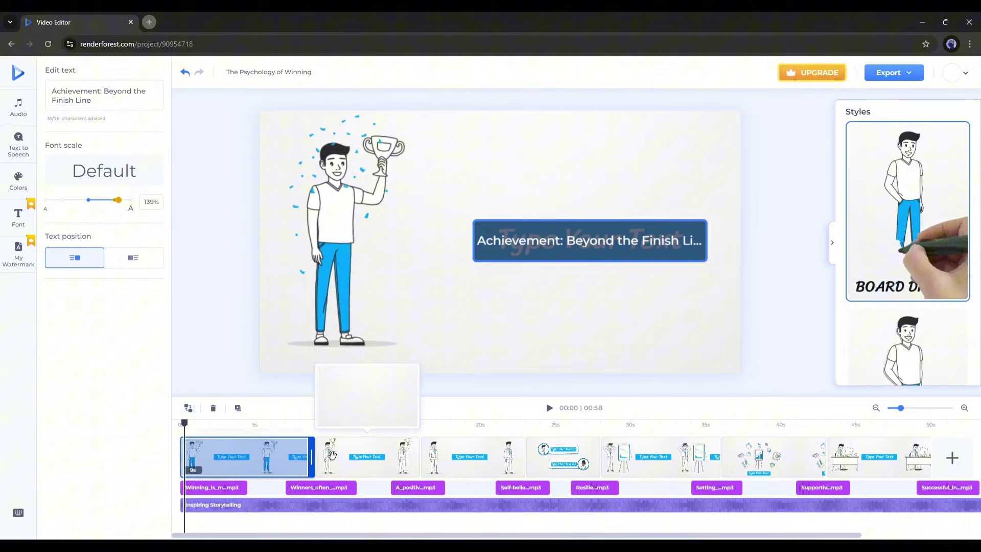
Replace the Traits of Winning scene with a similar scene of colleagues celebrating
left_click(351, 467)
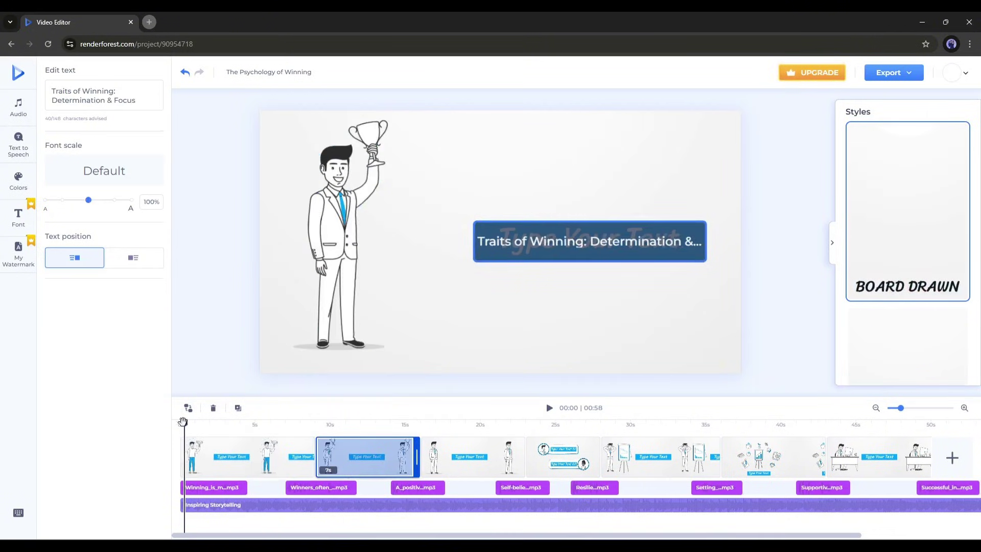
left_click_drag(182, 422, 346, 434)
left_click(358, 463)
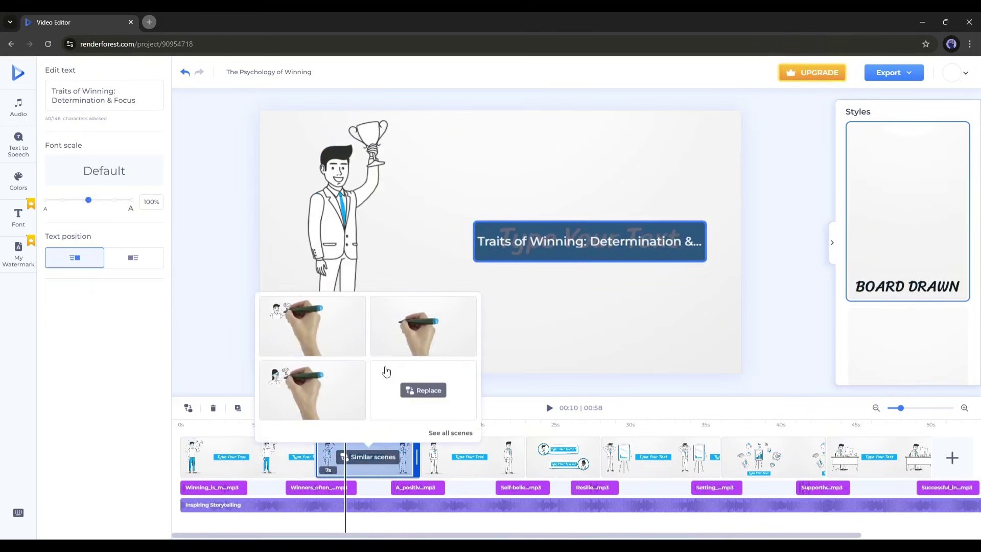
mouse_move(324, 390)
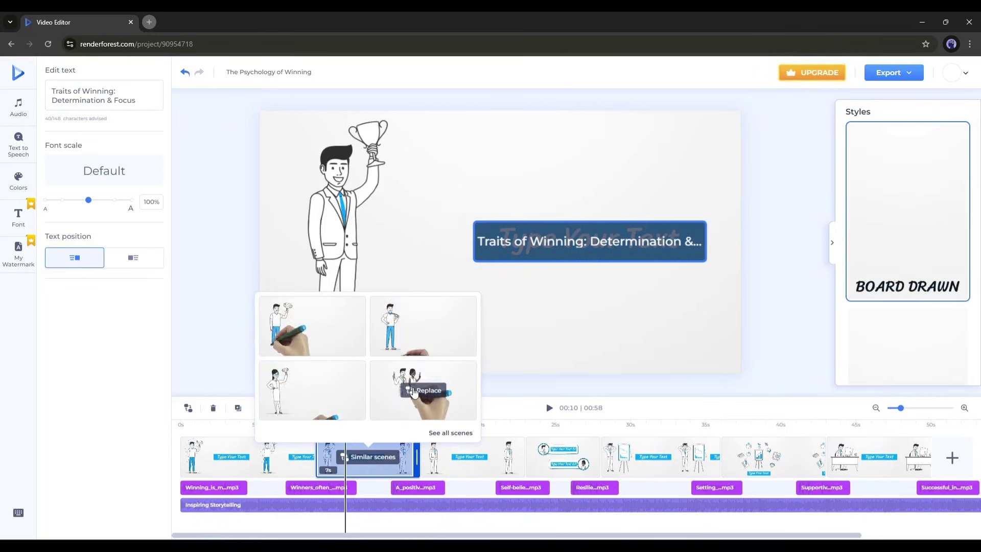
left_click(414, 391)
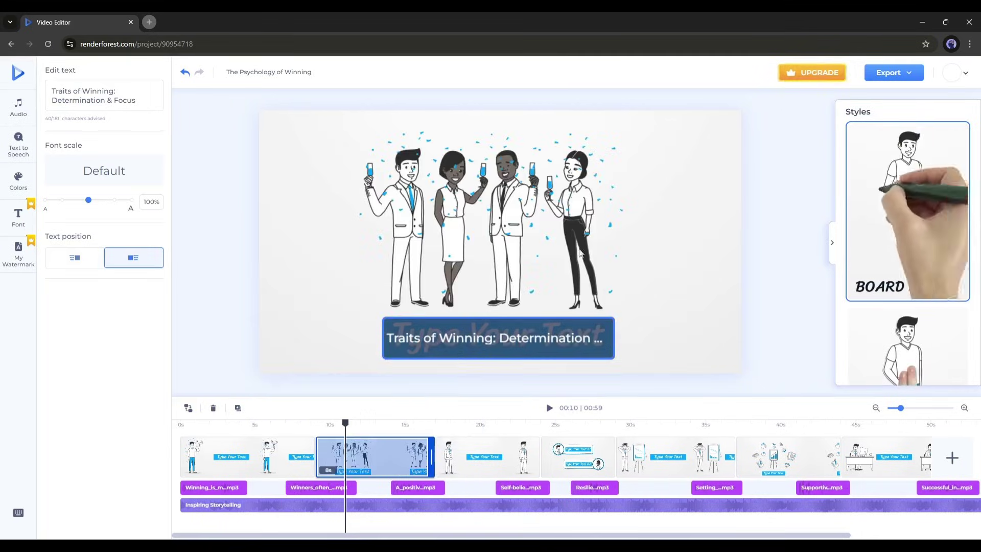
left_click(455, 344)
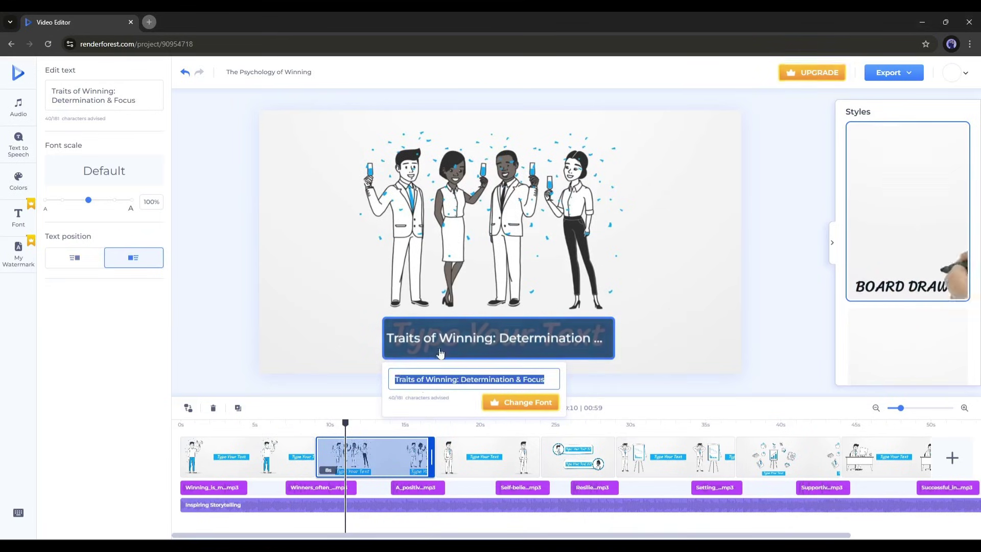
Swap the Power of a Positive Mindset scene for the similar suited-man scene
left_click(465, 456)
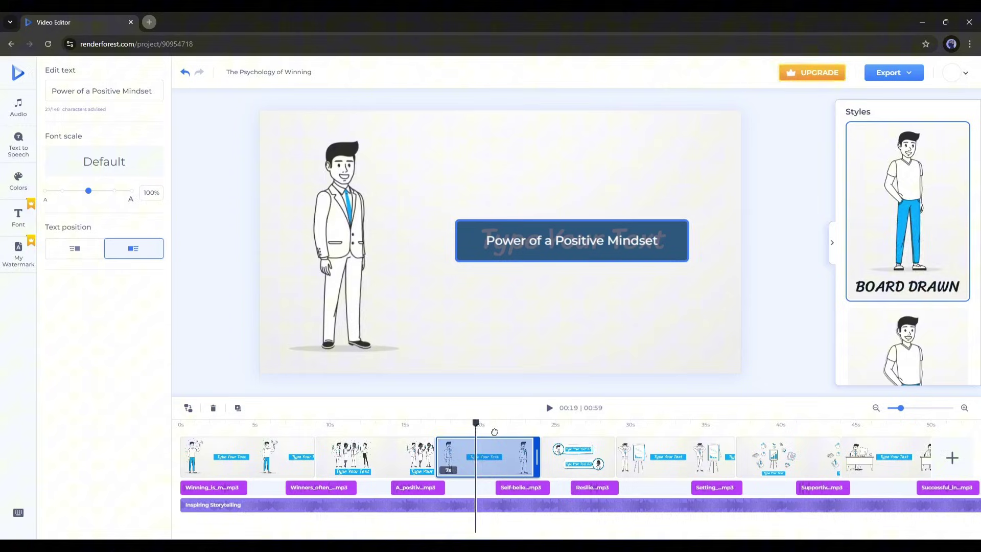
mouse_move(191, 409)
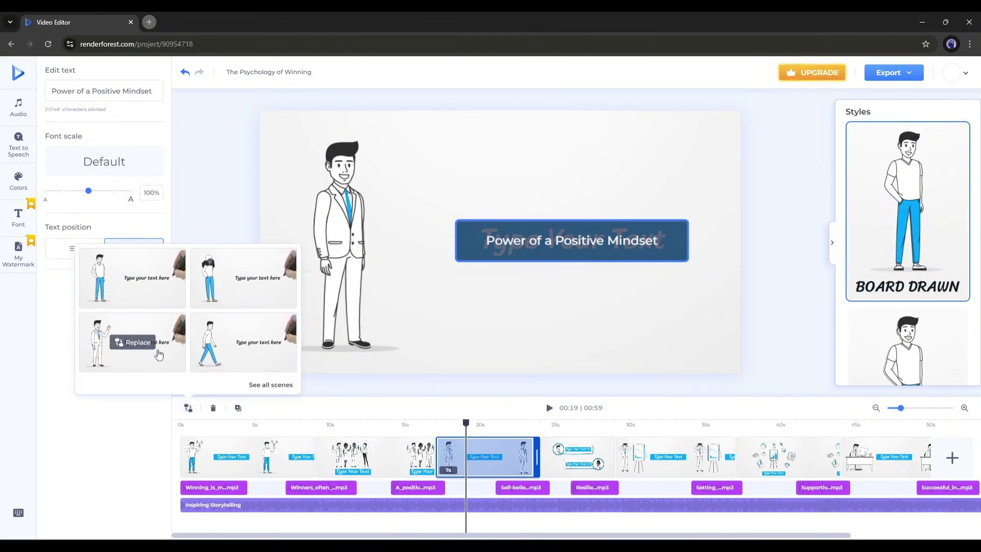
left_click(148, 342)
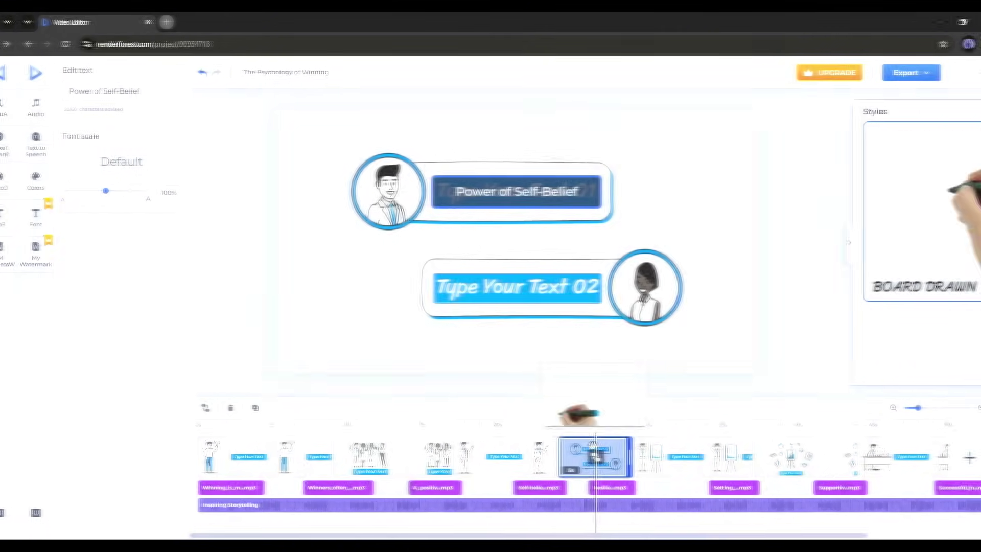
left_click(925, 442)
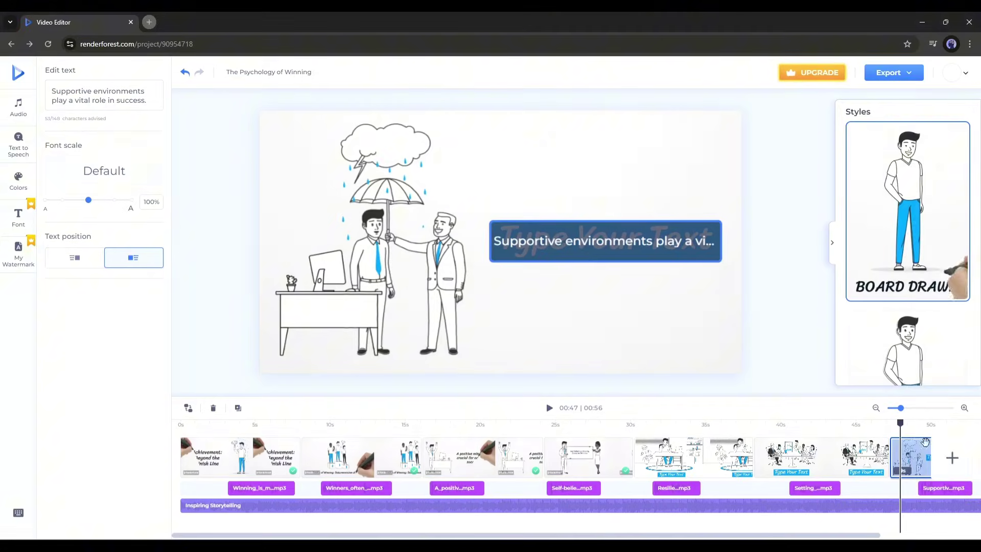
mouse_move(902, 425)
left_mouse_down()
mouse_move(948, 427)
mouse_move(917, 425)
left_mouse_up()
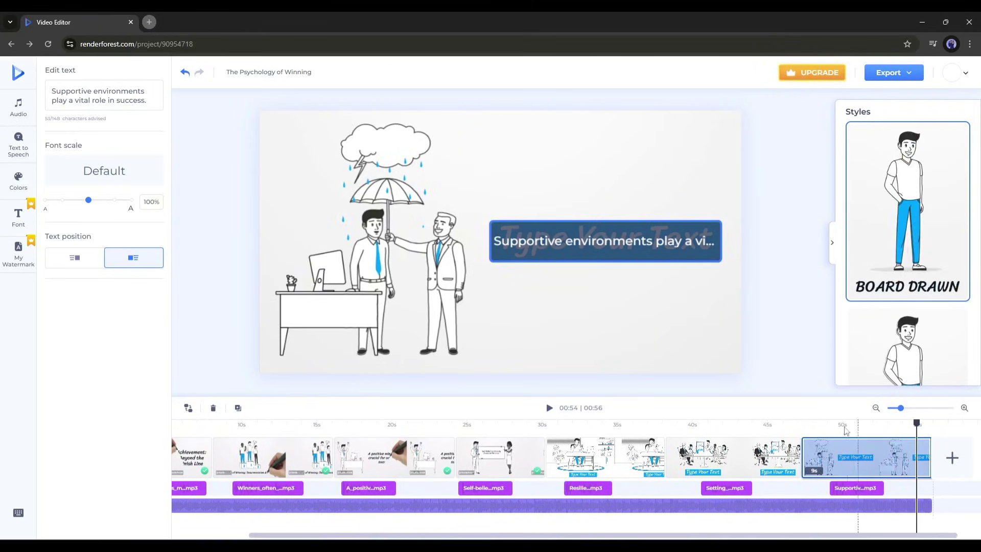
left_click(950, 457)
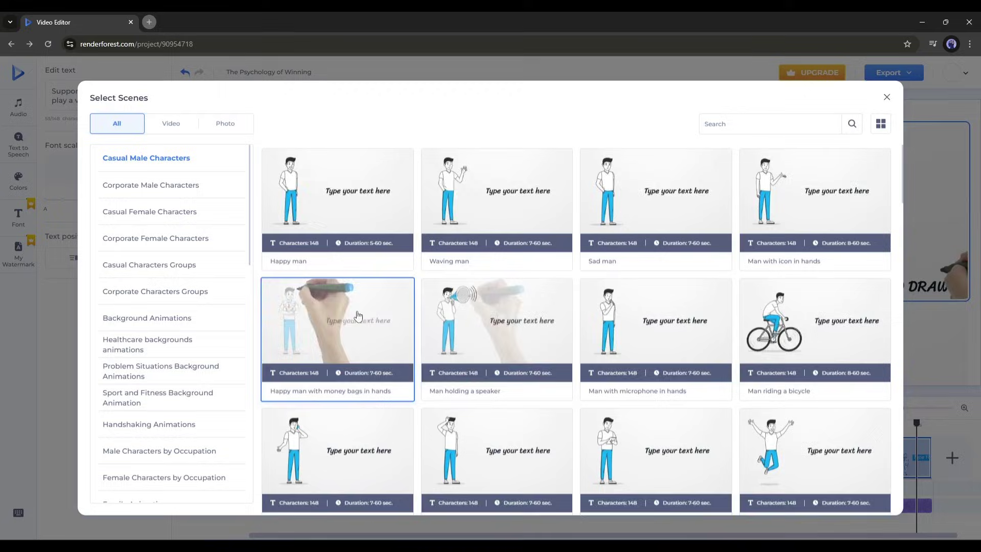
scroll(350, 306, "down", 2)
scroll(351, 307, "down", 2)
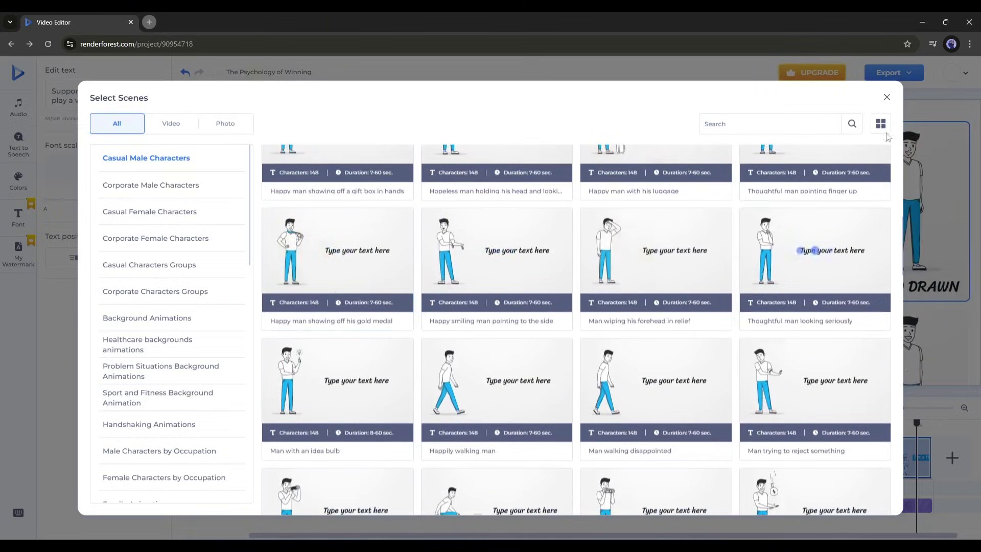
left_click(885, 98)
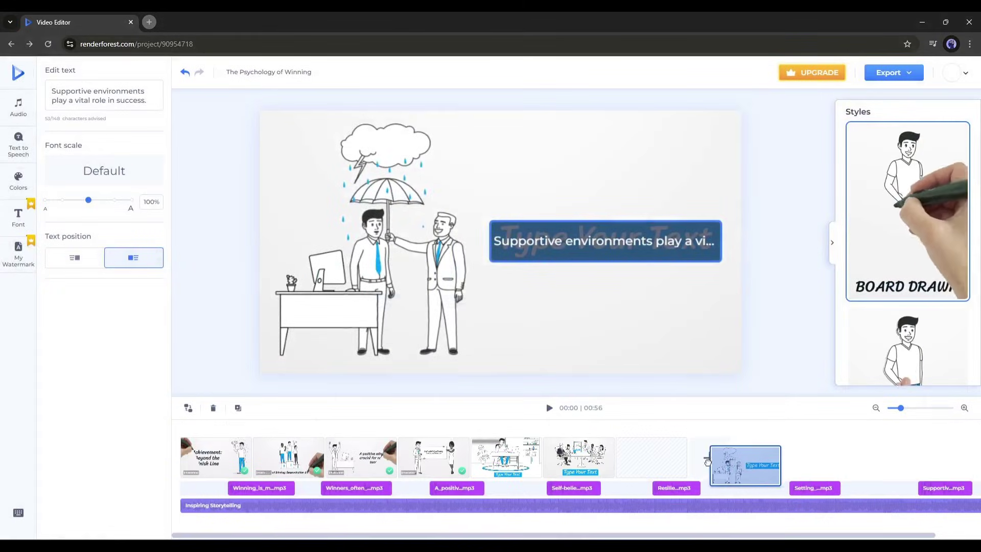
left_click_drag(659, 455, 588, 456)
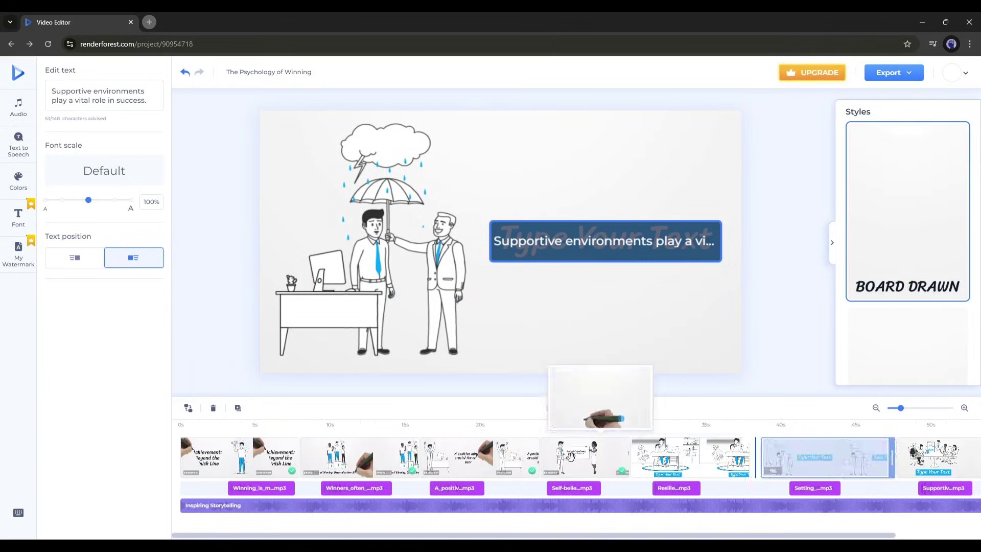
left_click_drag(848, 466, 721, 453)
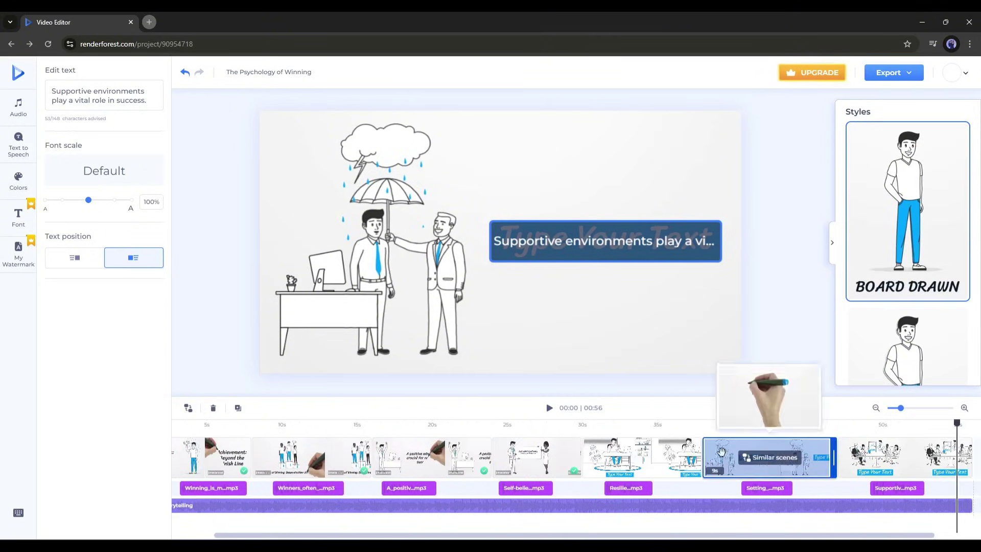
mouse_move(851, 455)
left_mouse_down()
mouse_move(674, 460)
mouse_move(909, 455)
mouse_move(863, 445)
left_mouse_up()
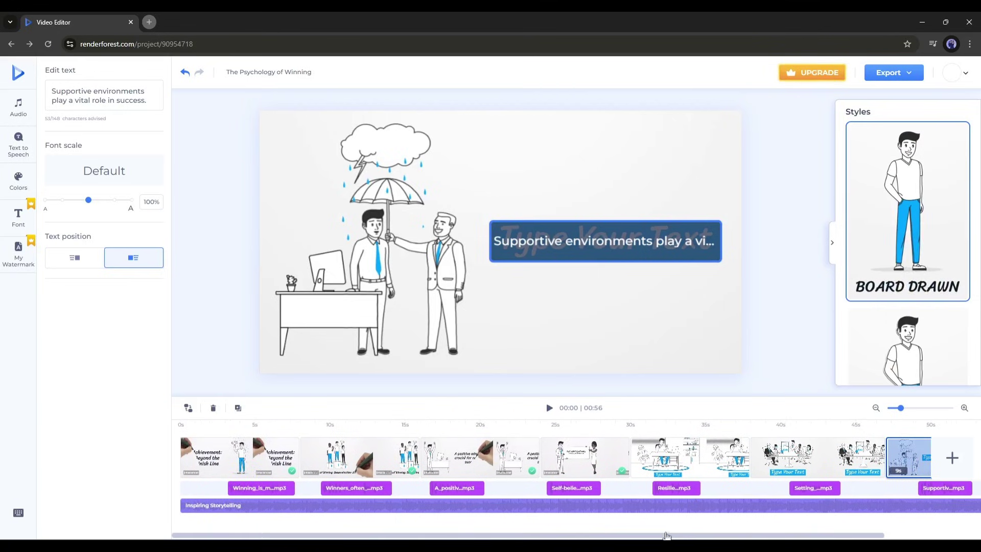
Step through the scenes, then change the main colour from #00A5FF to a darker blue
left_click(791, 424)
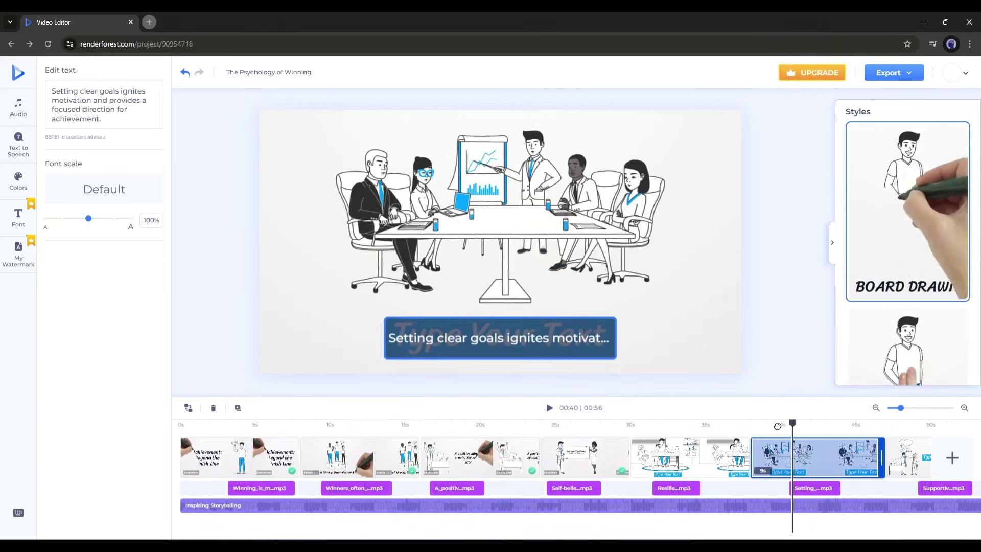
left_click(736, 424)
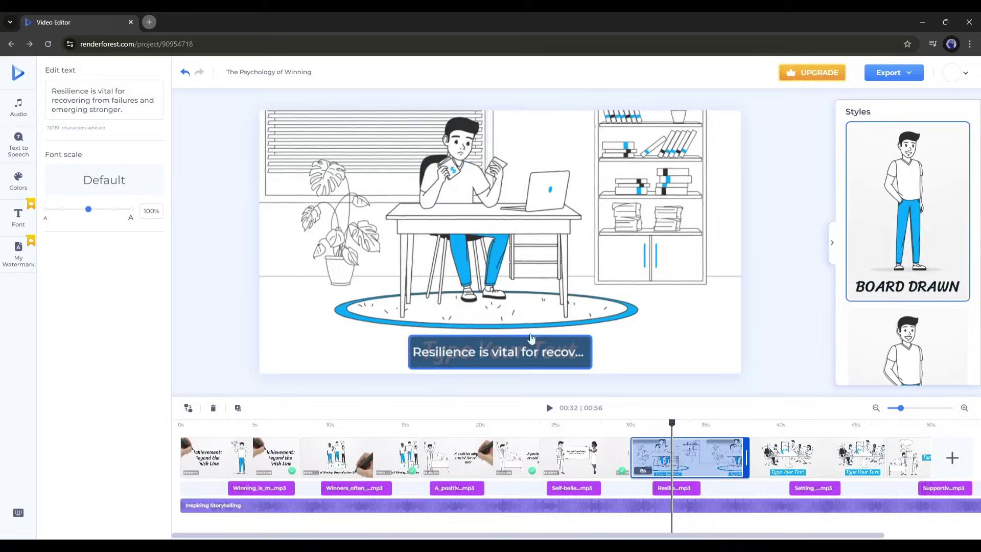
left_click(547, 424)
left_click(461, 424)
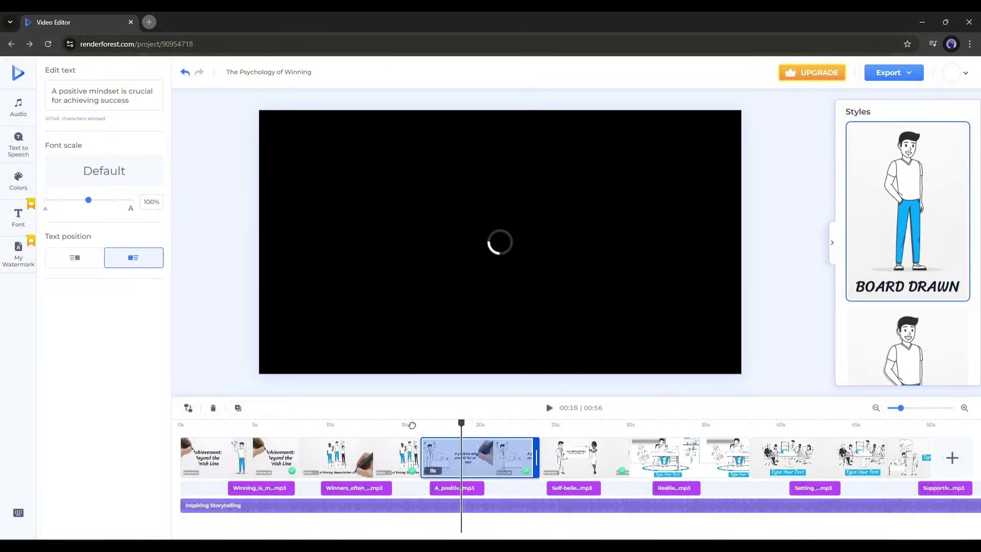
left_click(284, 424)
left_click(316, 424)
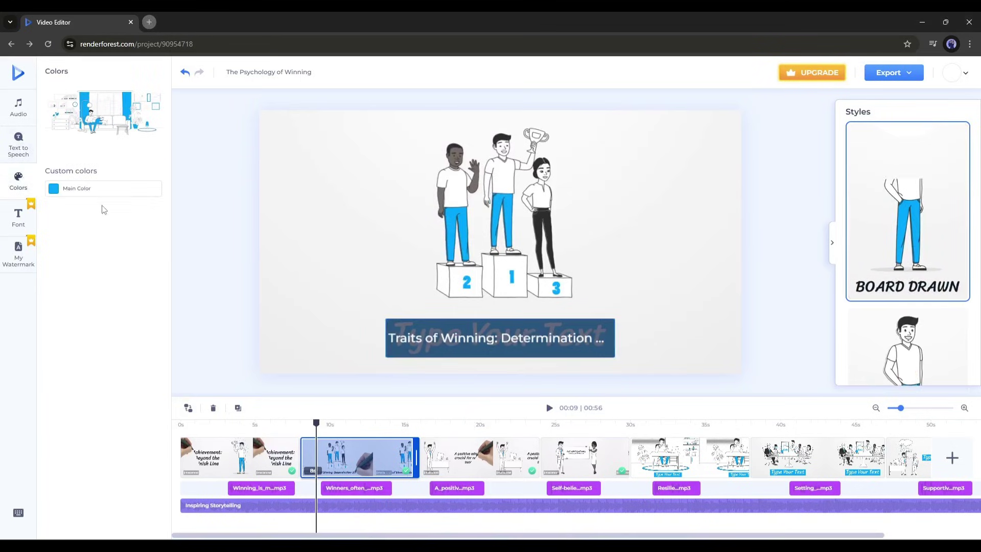
left_click(101, 189)
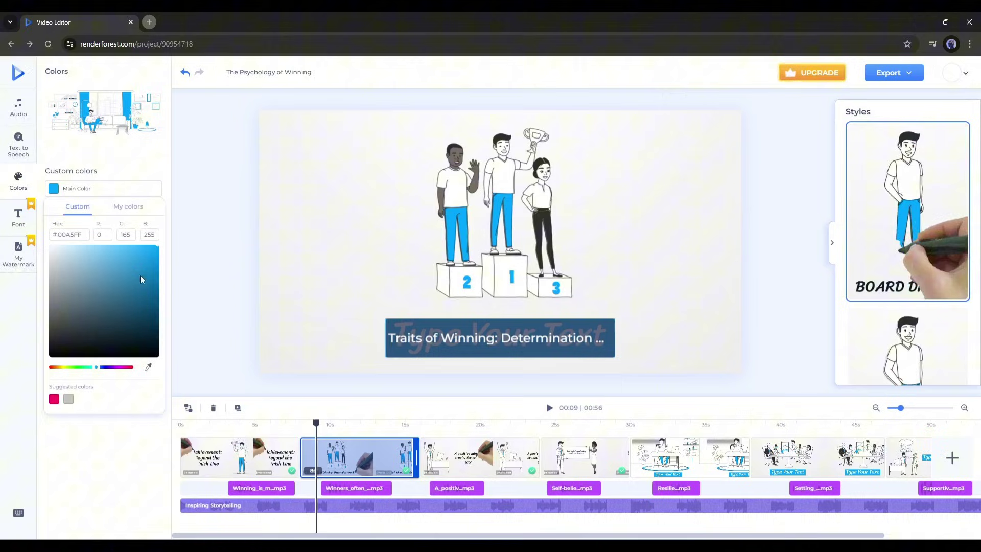
left_click(153, 286)
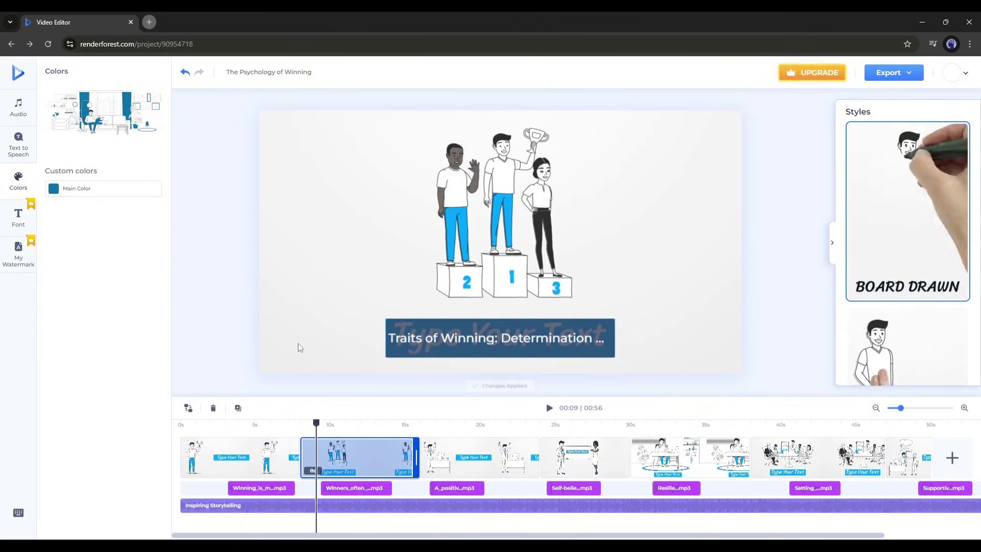
Show the text-to-speech scripts and review each scene's narration line
left_click(25, 147)
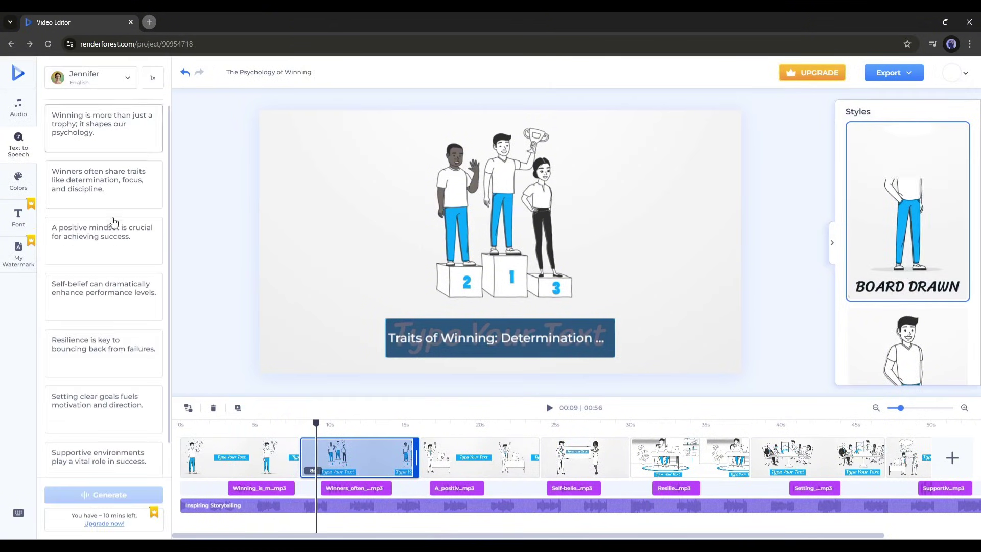
scroll(102, 450, "down", 2)
left_click(109, 433)
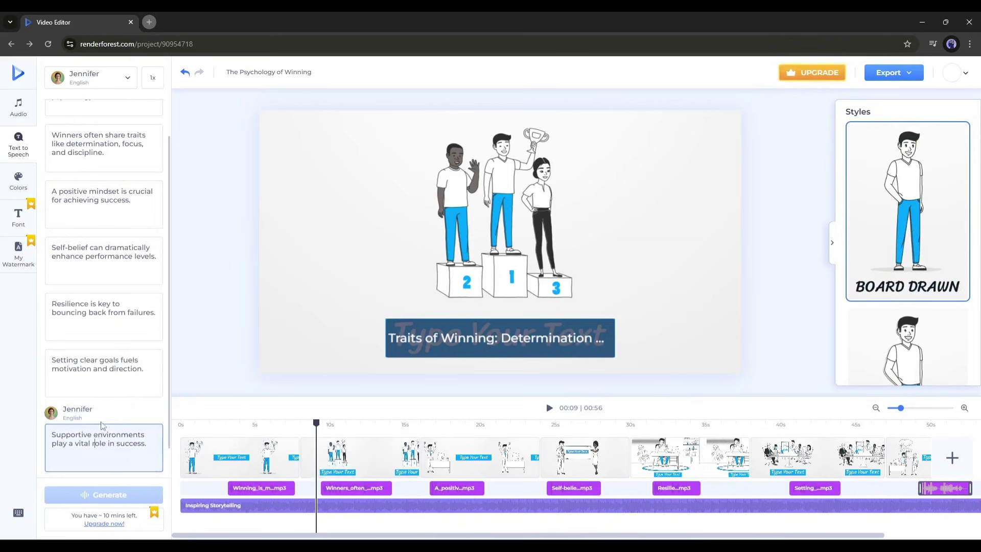
scroll(99, 432, "up", 1)
left_click(120, 356)
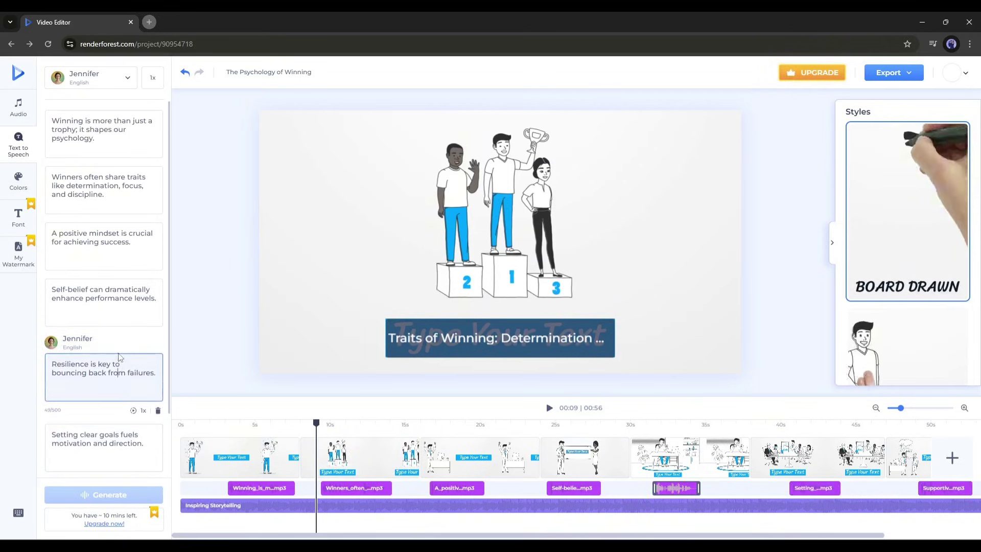
left_click(106, 299)
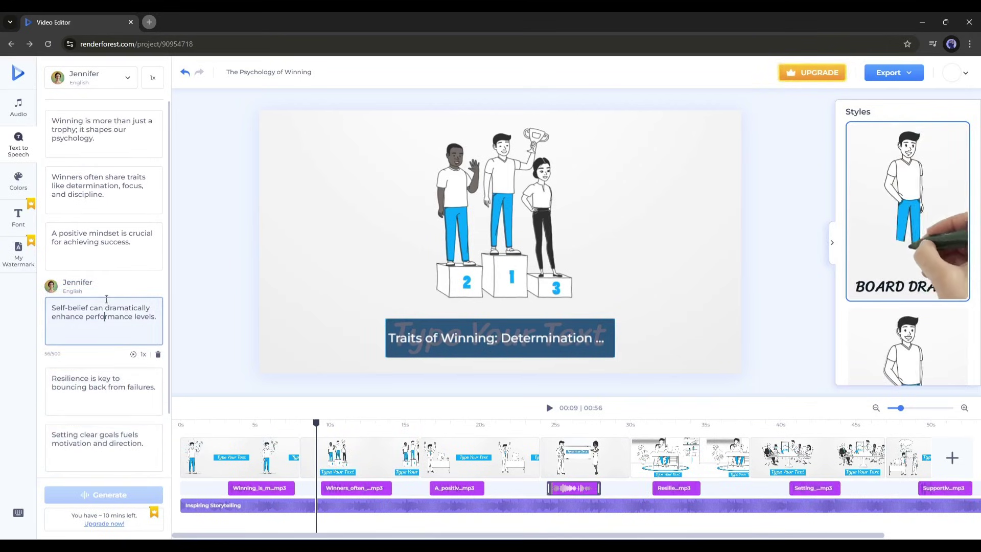
left_click(92, 236)
left_click(95, 127)
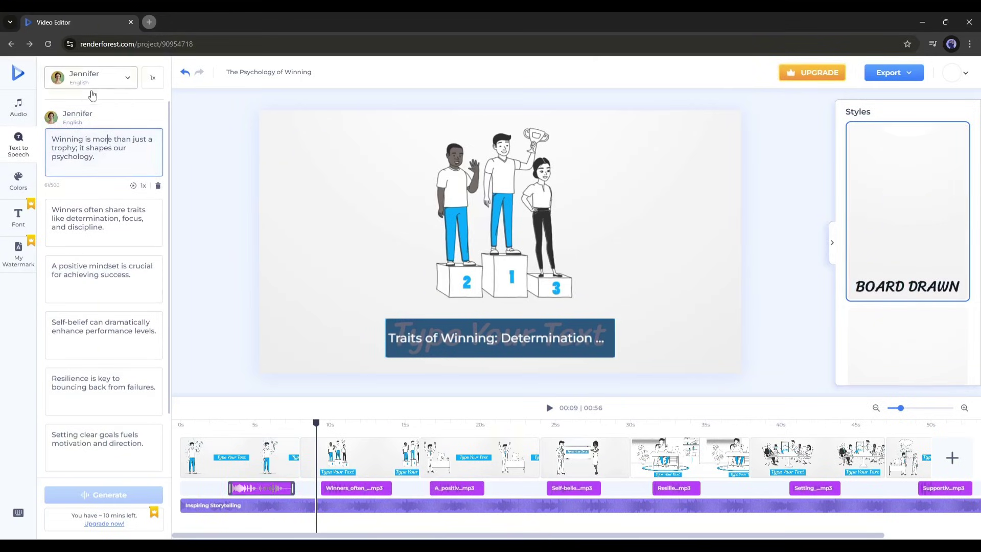
Choose Amelia as the narration voice
left_click(93, 81)
scroll(93, 227, "down", 1)
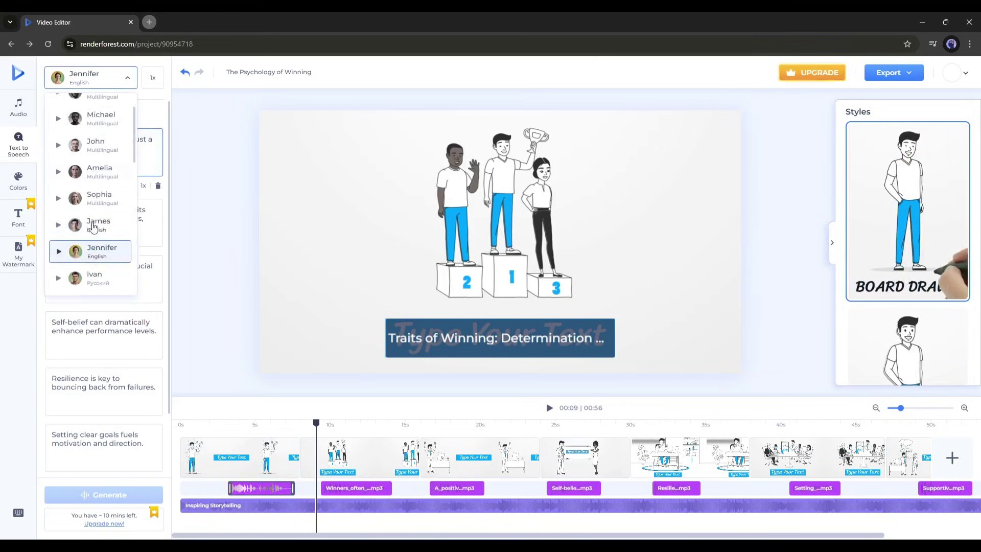
scroll(93, 227, "down", 1)
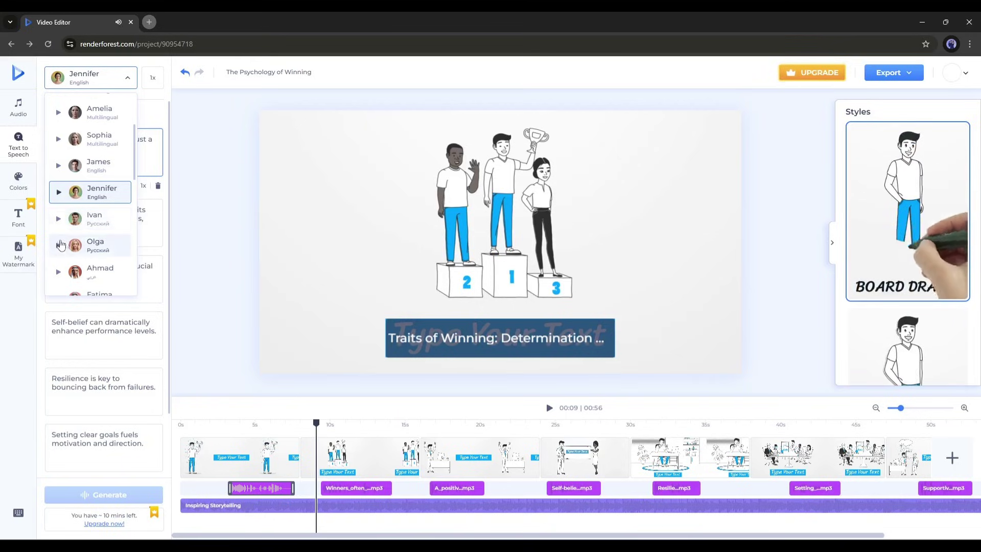
scroll(94, 193, "up", 2)
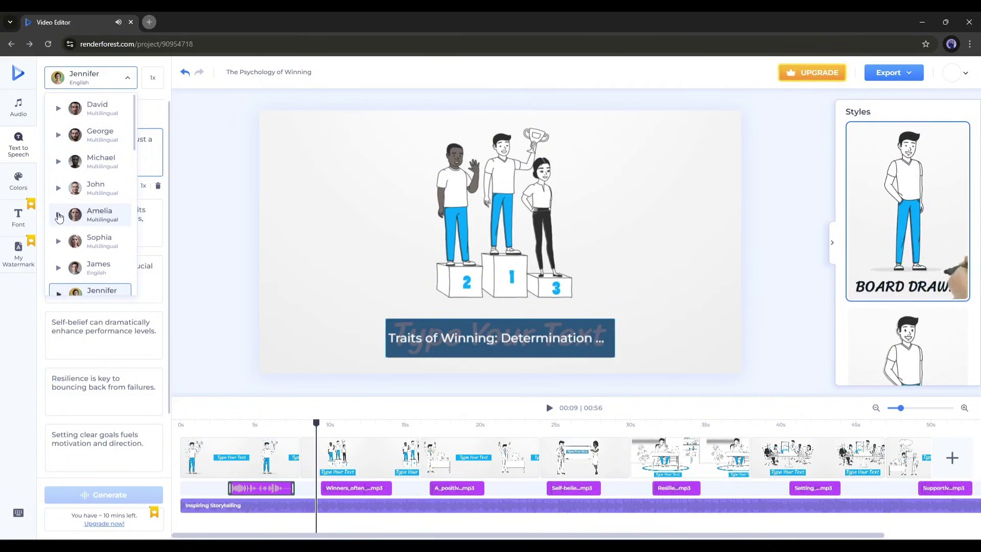
left_click(103, 219)
Generate the Amelia voiceover, then rewind to 00:00 and play the preview
left_click(115, 497)
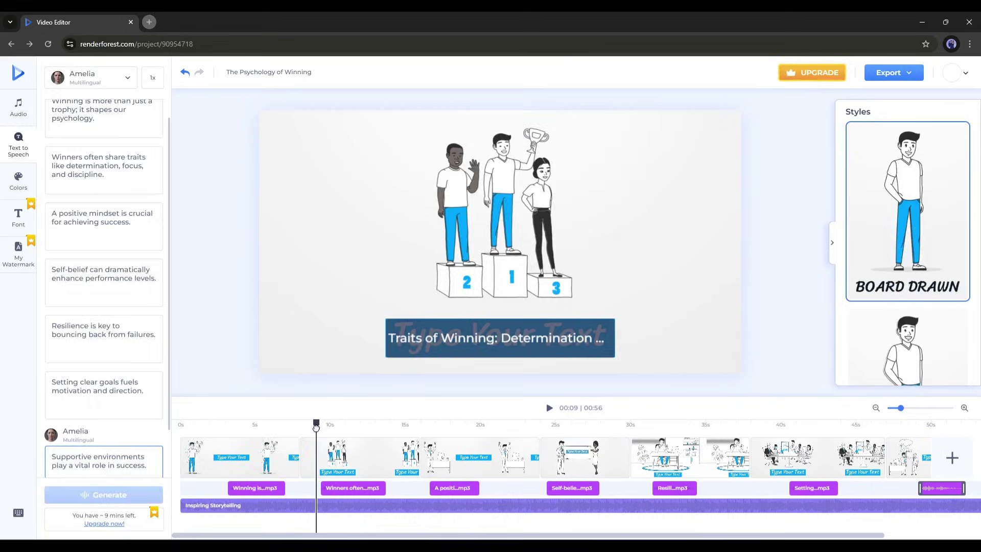
left_click_drag(316, 427, 235, 427)
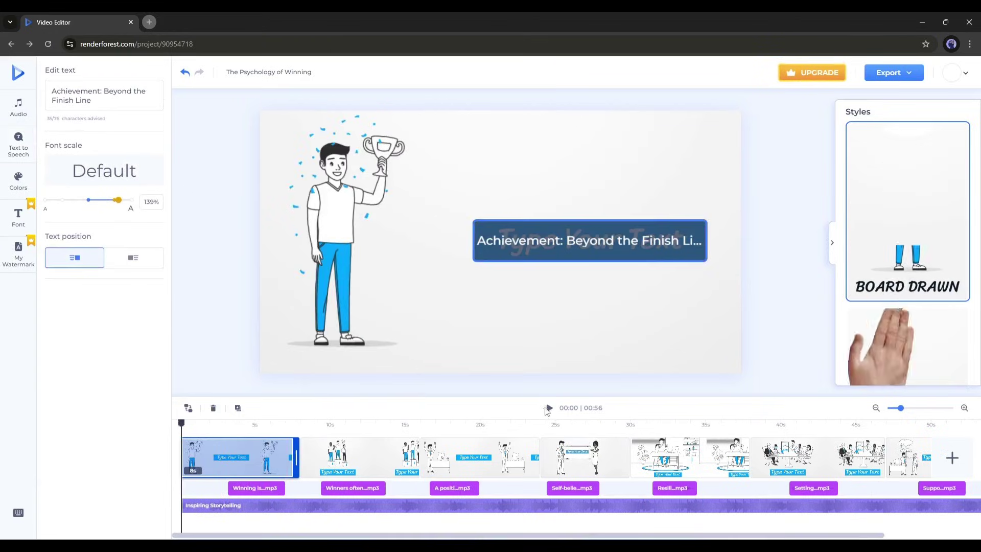
left_click(550, 408)
left_click(549, 407)
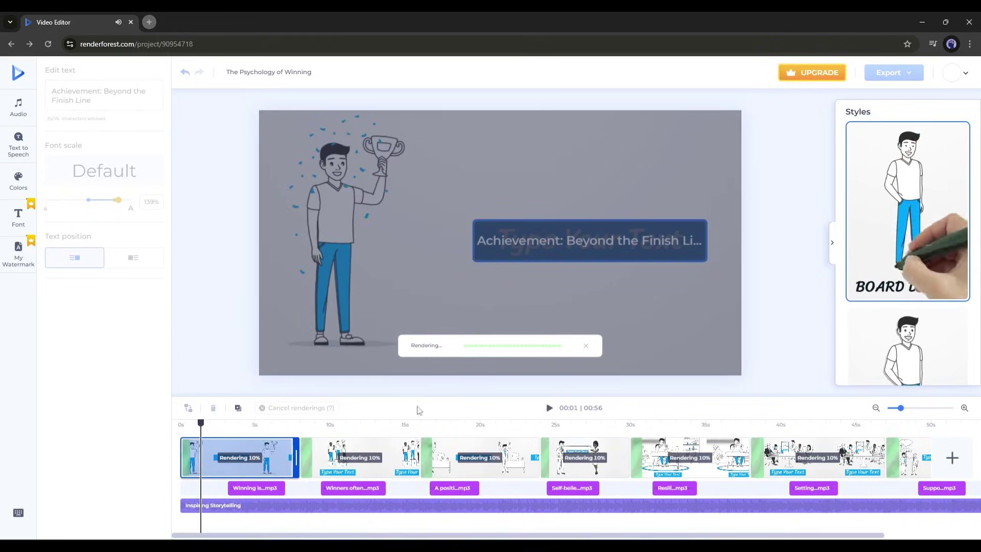
left_click_drag(202, 423, 162, 427)
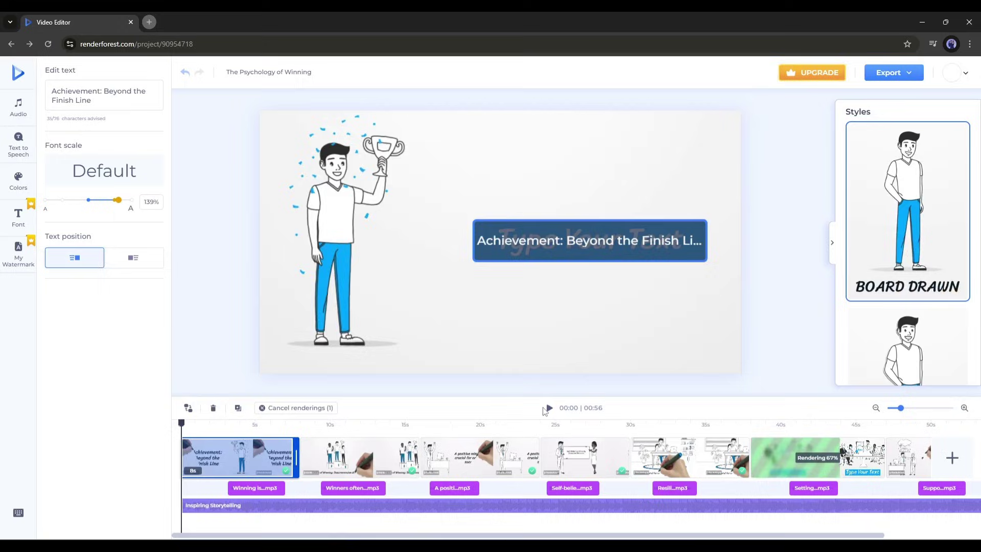
left_click(549, 409)
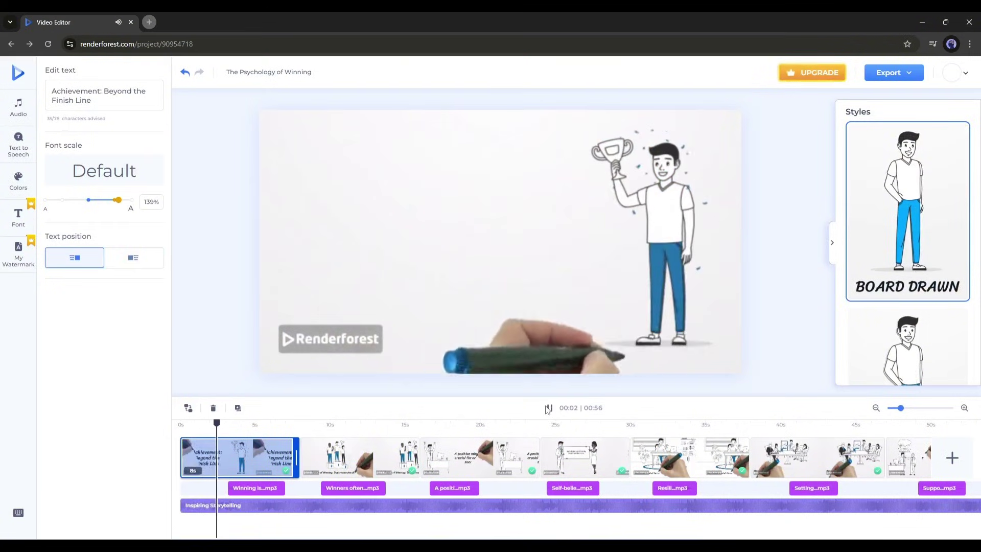
Stop the preview and shift the first voiceover clip slightly earlier on the timeline
left_click(548, 408)
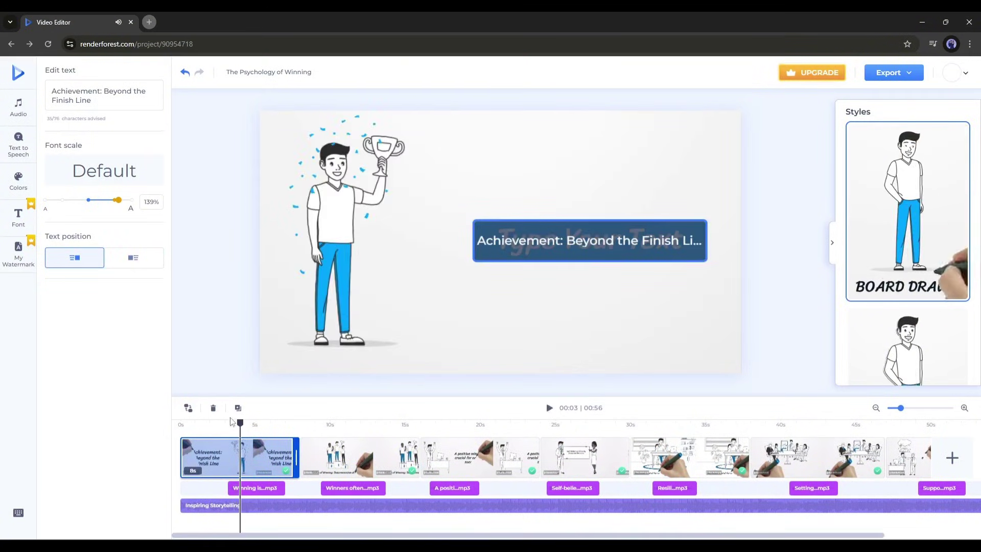
left_click_drag(240, 426, 215, 425)
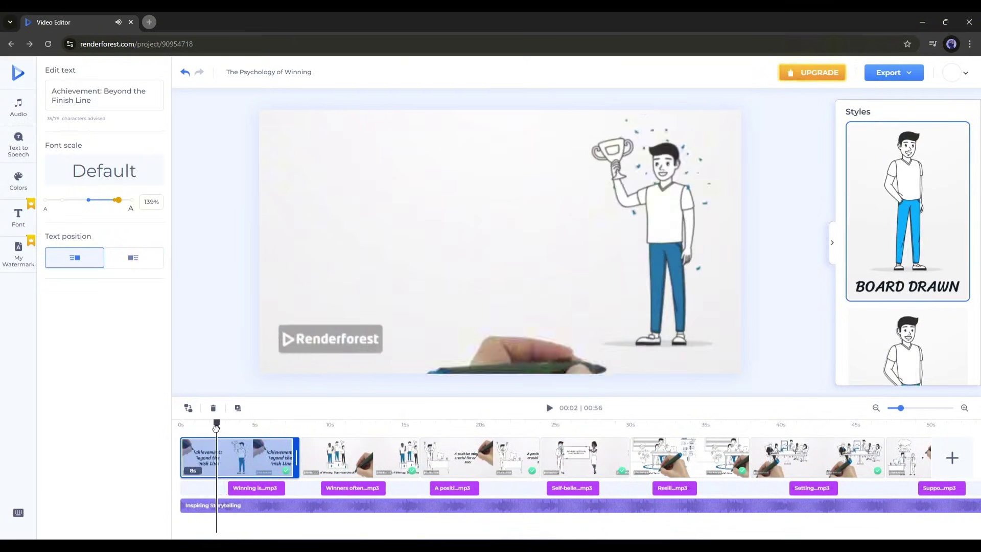
left_click(251, 489)
left_click_drag(251, 491, 236, 490)
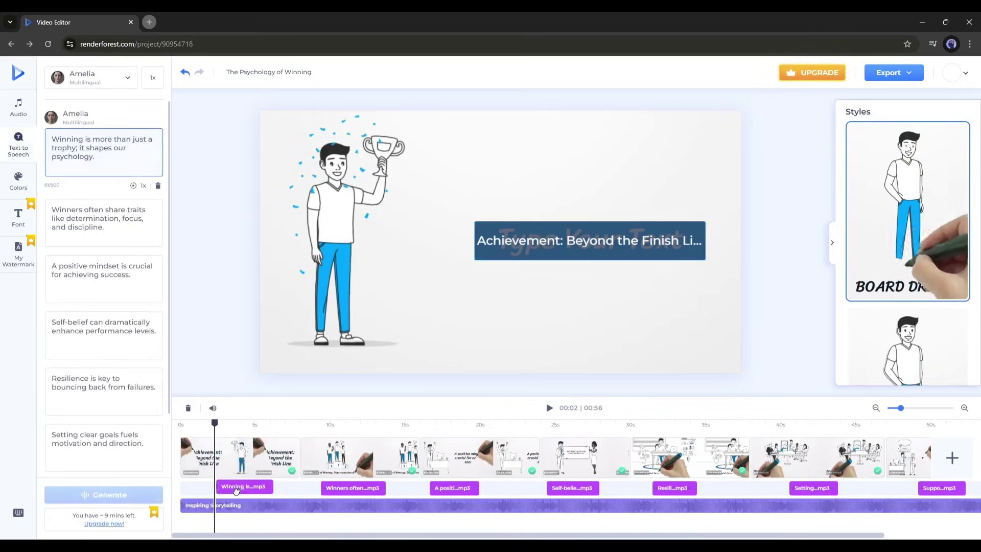
left_click(216, 423)
left_click_drag(271, 422, 238, 423)
Add Thoughtful Corporate Vision from the newest music tracks as background music
left_click(264, 508)
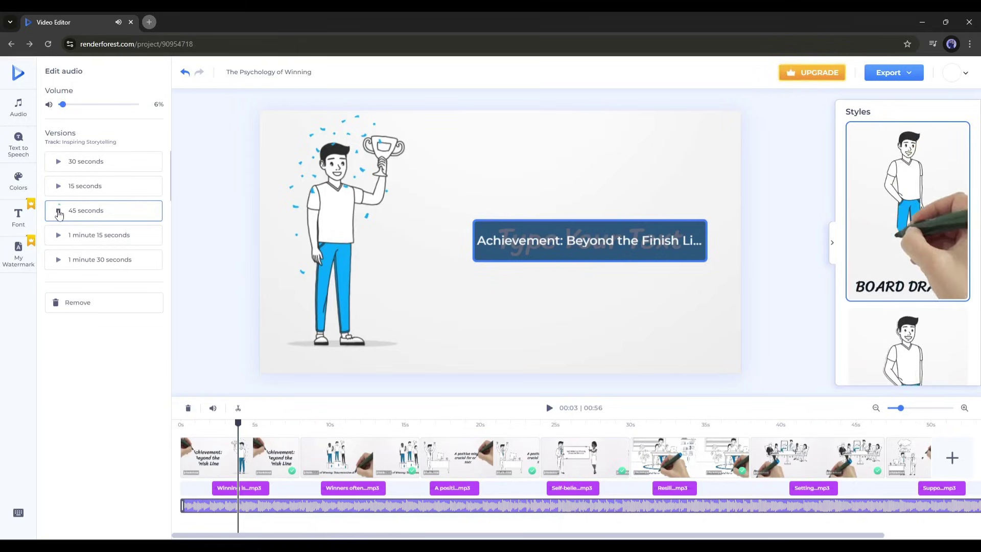
left_click(22, 115)
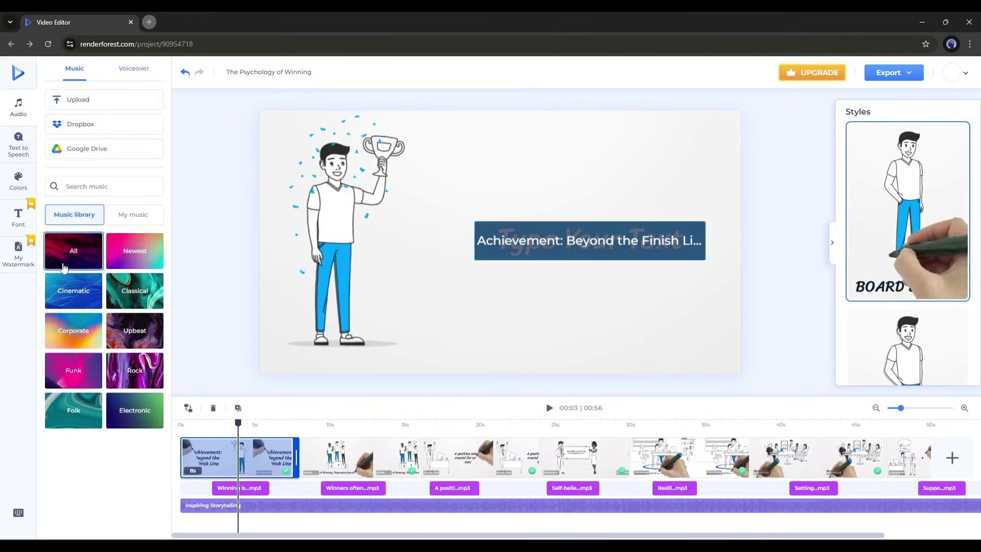
left_click(114, 252)
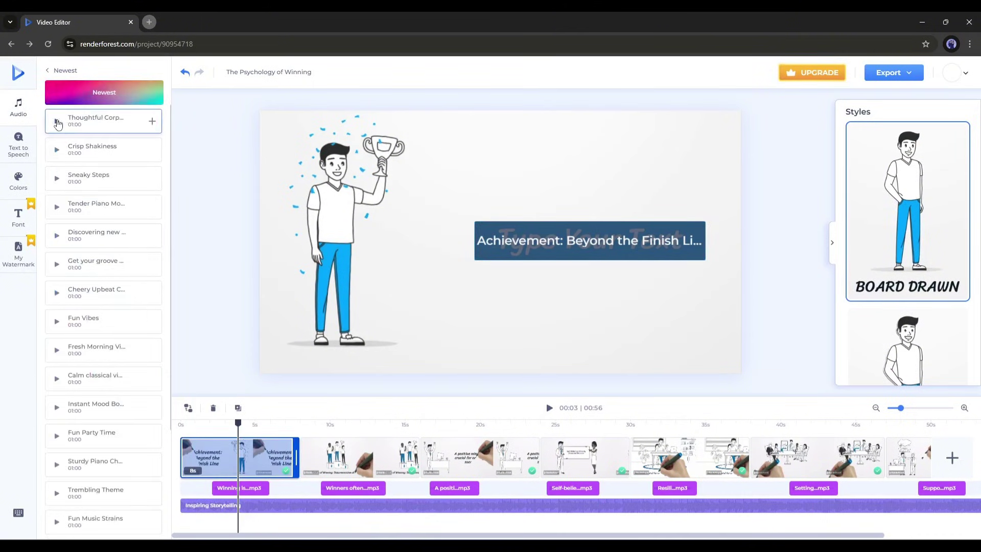
left_click(57, 149)
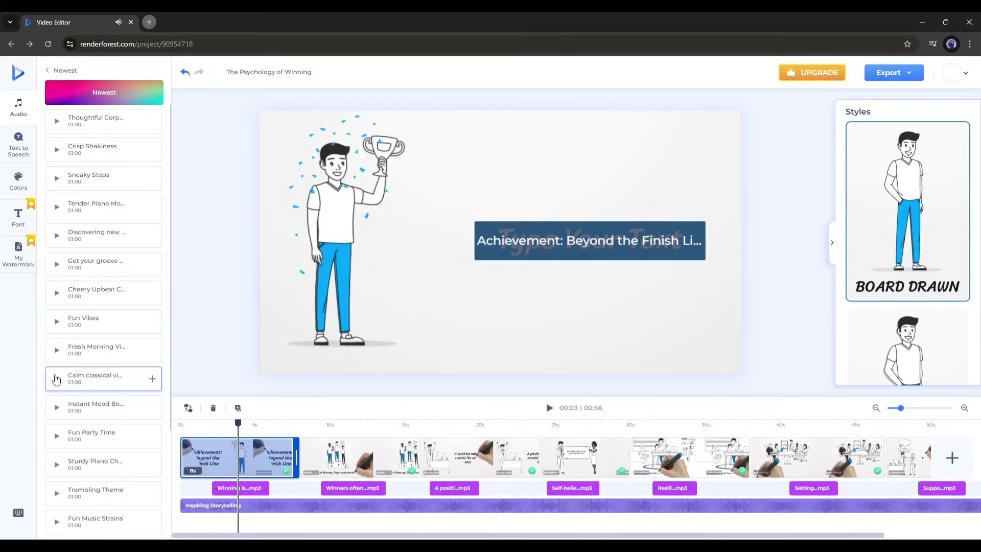
scroll(60, 459, "down", 2)
scroll(60, 307, "up", 2)
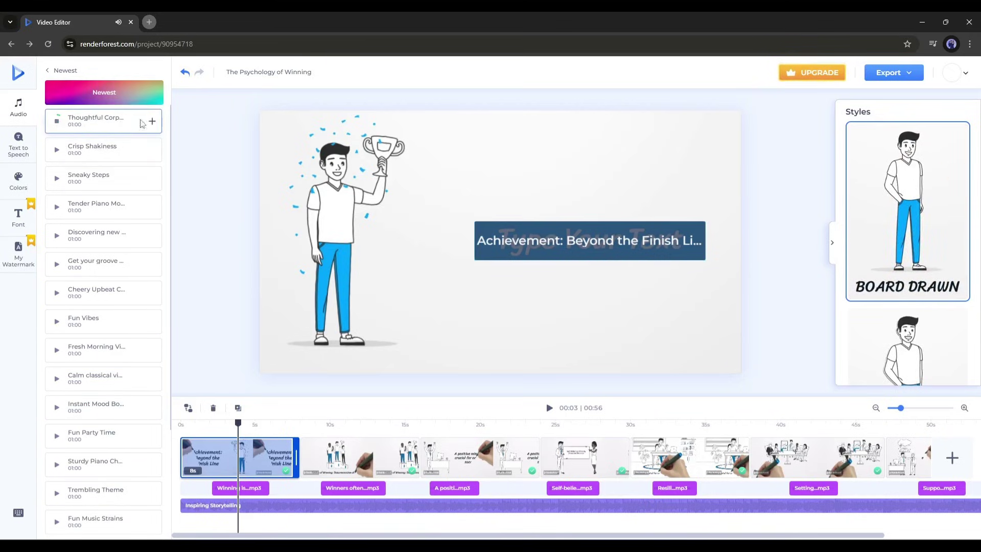
left_click(152, 121)
Lower the new music track's volume to 25% and play the video
left_click(212, 515)
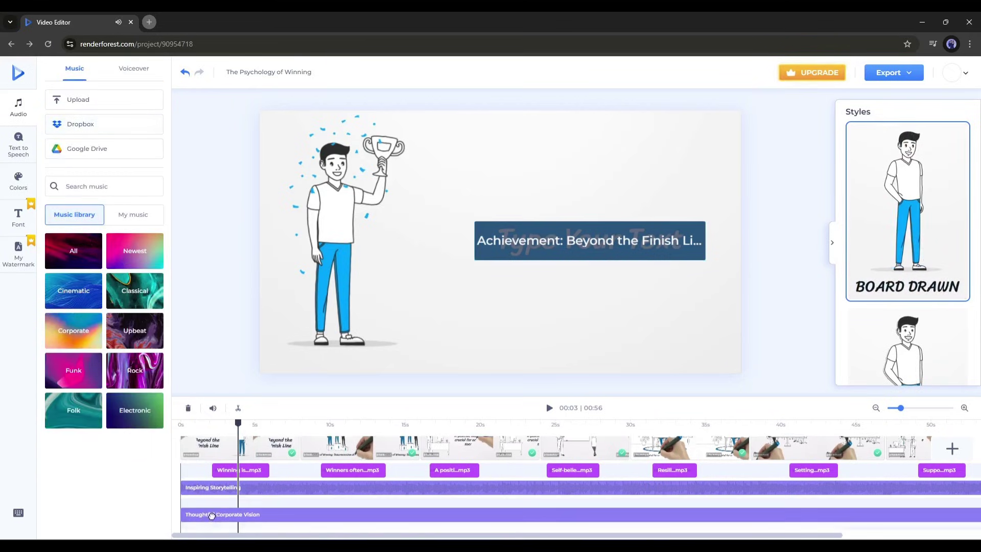
left_click_drag(89, 104, 79, 104)
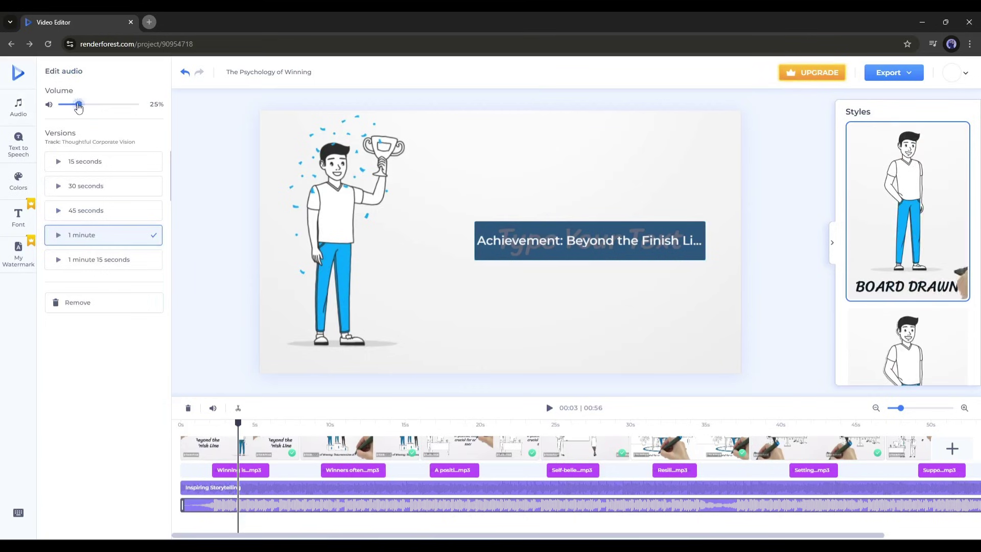
left_click(549, 407)
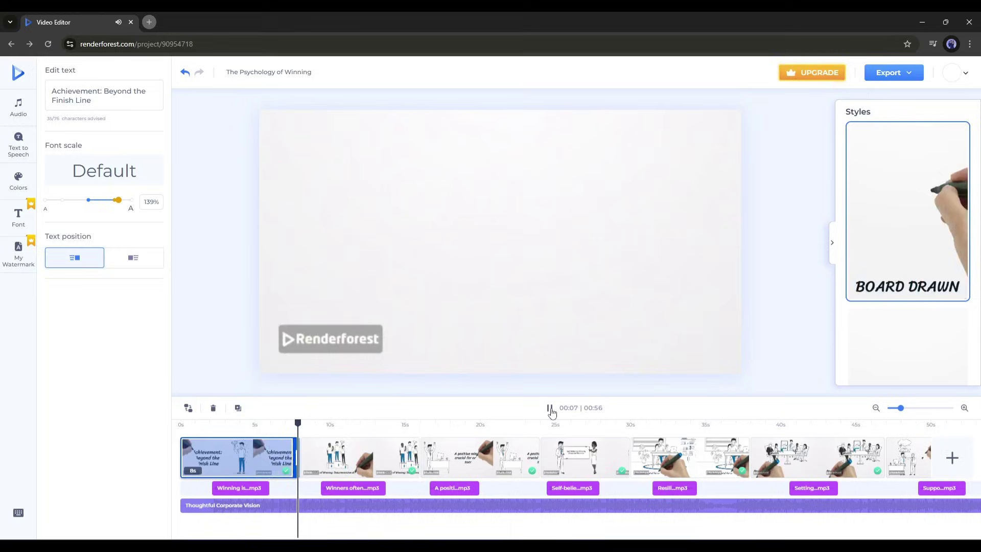
Pause playback and switch the video style from Board Drawn to Cut Paper
left_click(549, 408)
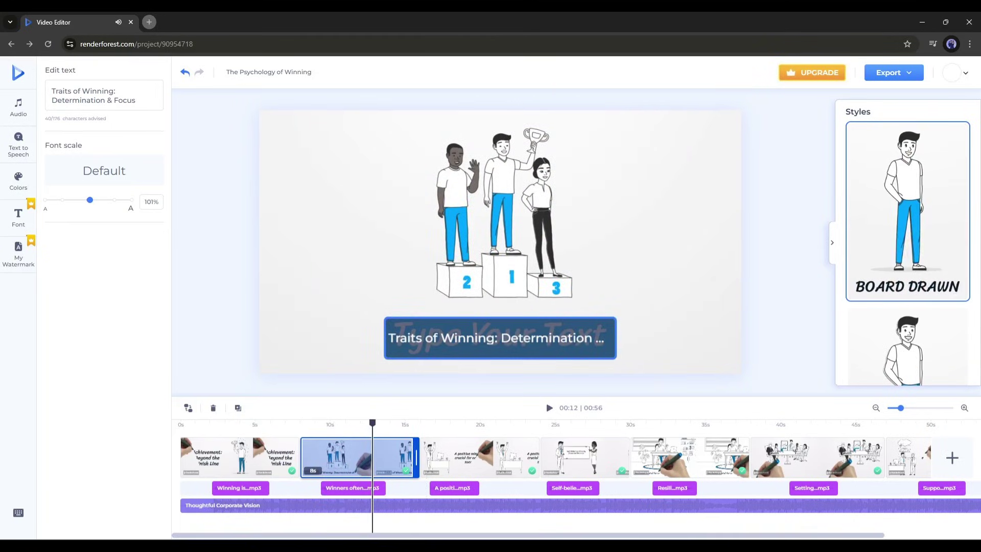
left_click_drag(433, 536, 465, 535)
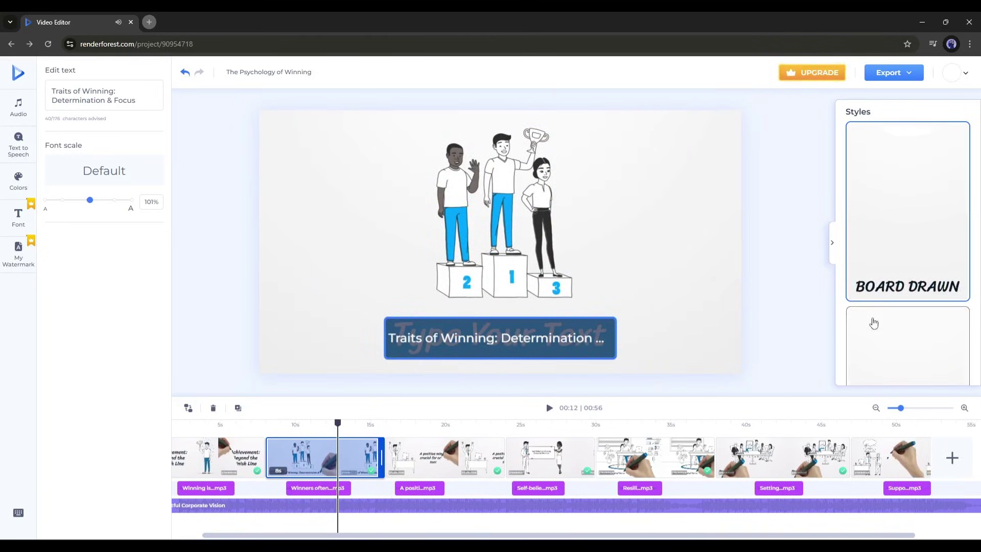
scroll(895, 206, "down", 2)
left_click(896, 284)
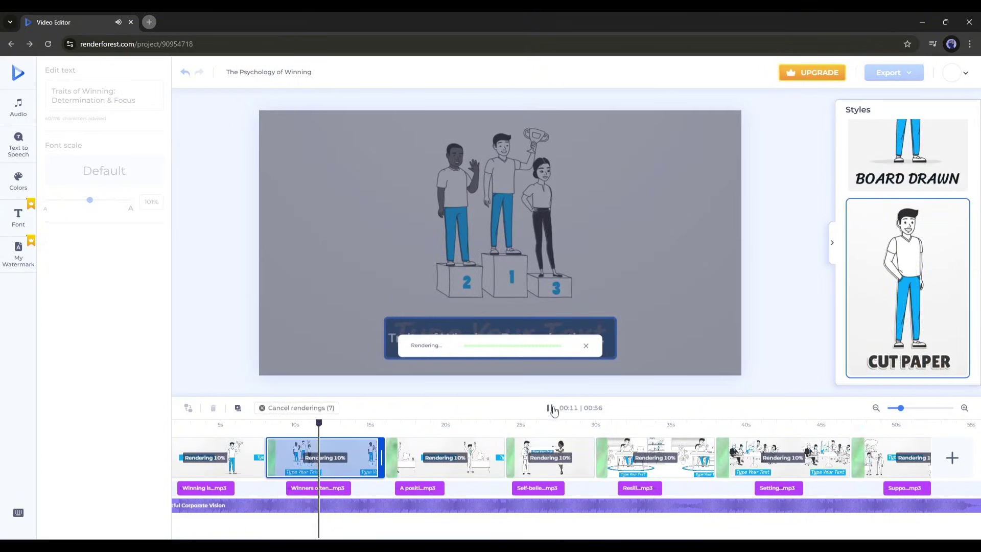
Rewind to the start and play the video in the Cut Paper style
left_click(550, 408)
left_click_drag(324, 425, 176, 429)
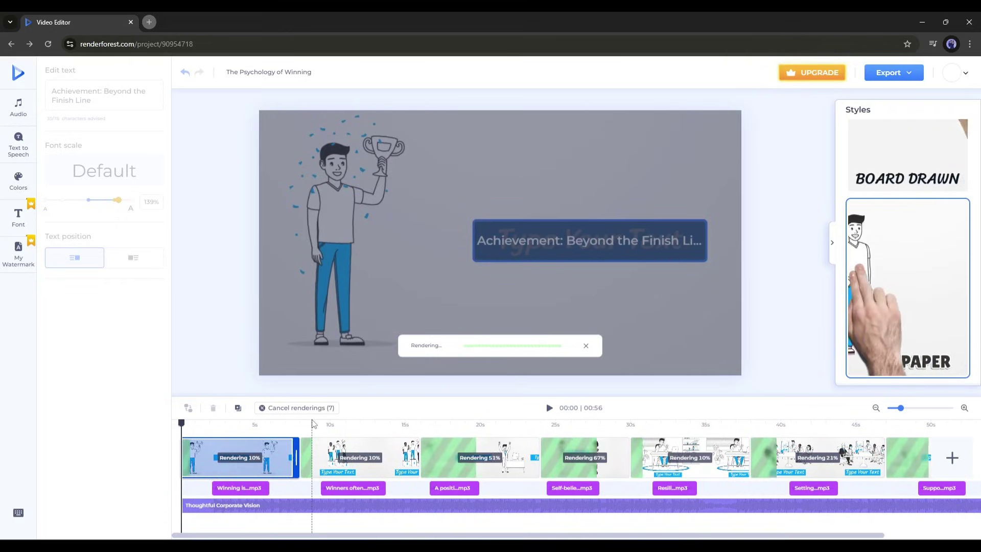
left_click(551, 408)
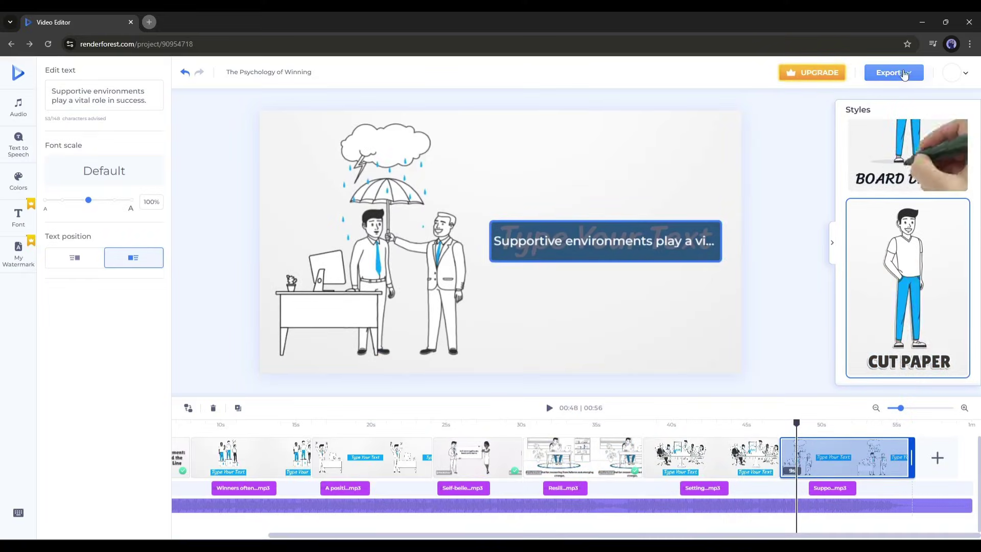
Export the video for free and wait for the SD360 watermarked version to finish
left_click(868, 116)
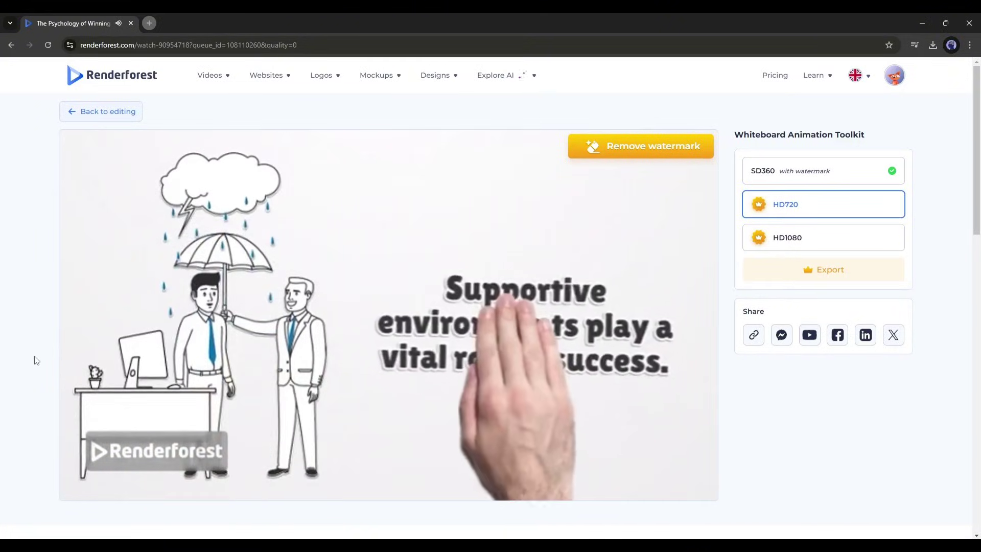
mouse_move(175, 346)
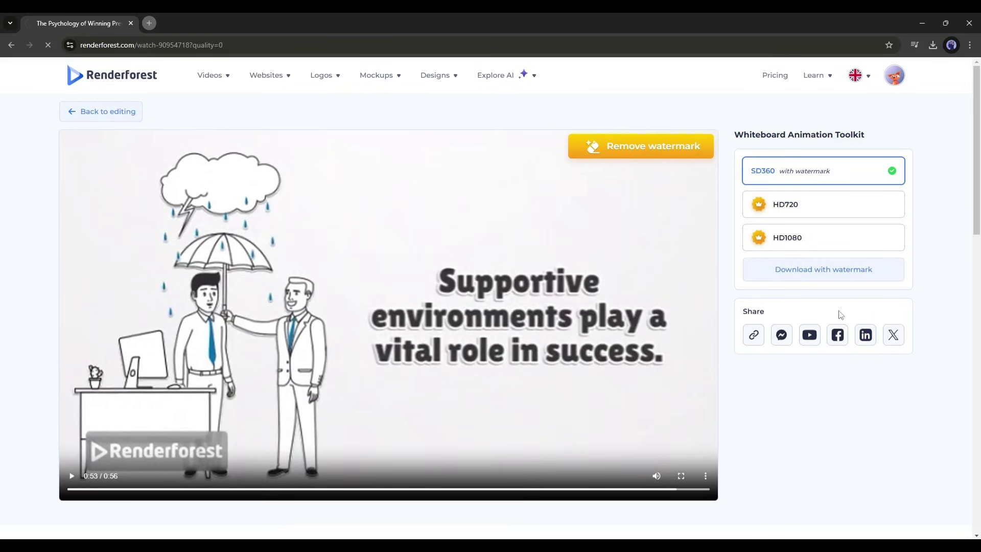
Download the watermarked MP4, then open the Factory of 3D Animations template
left_click(831, 263)
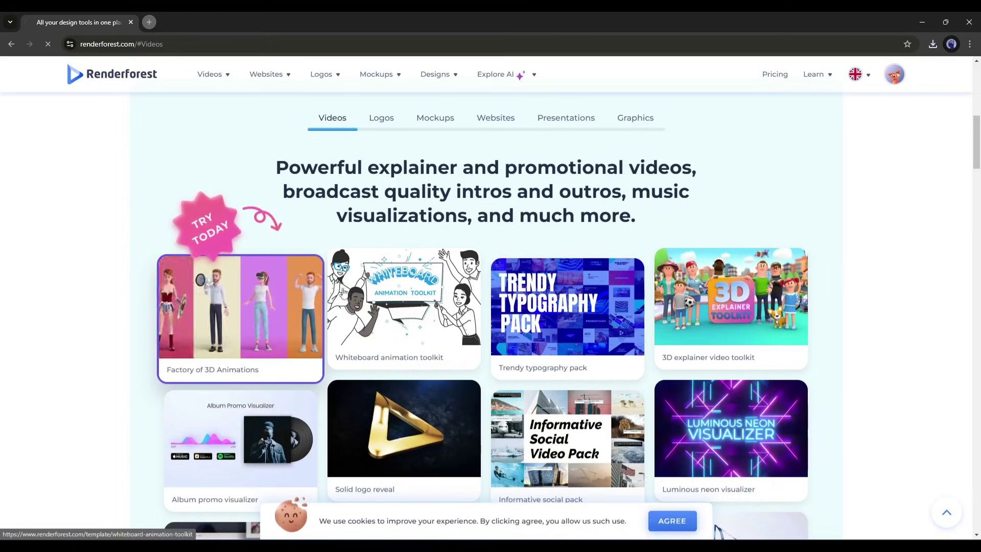
left_click(213, 306)
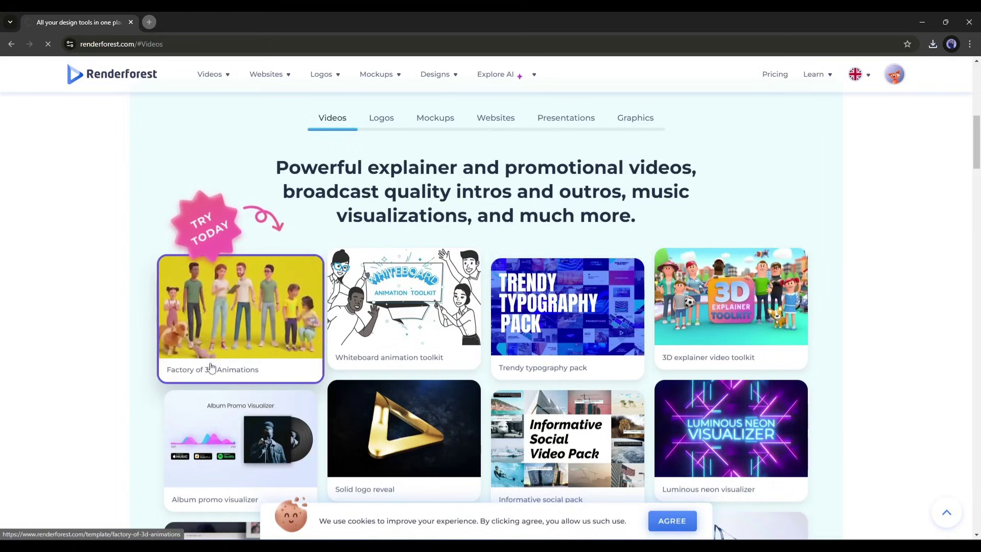